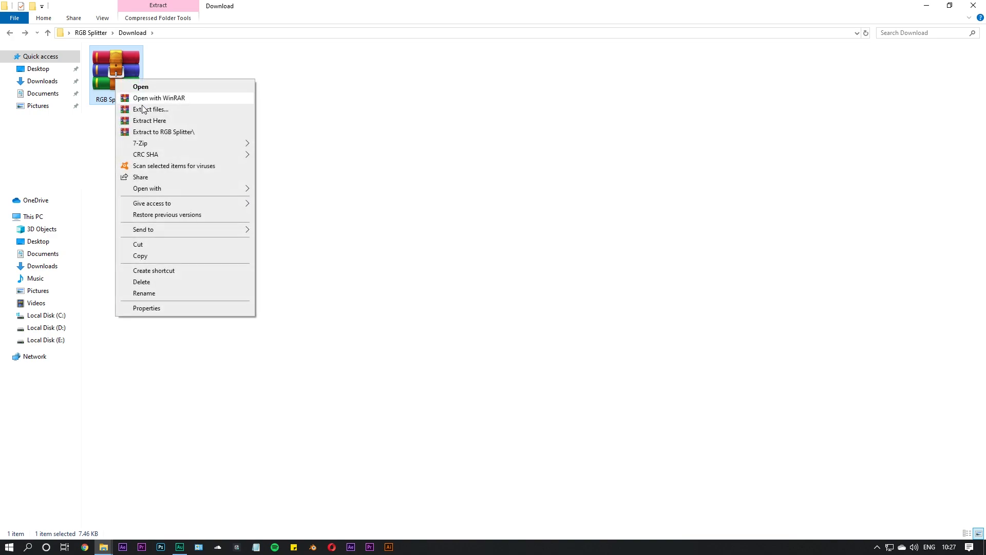
Extract RGB Splitter.zip into its own folder and copy the rgb_splitter_data folder and RGB Splitter.jsxbin from it.
click(165, 135)
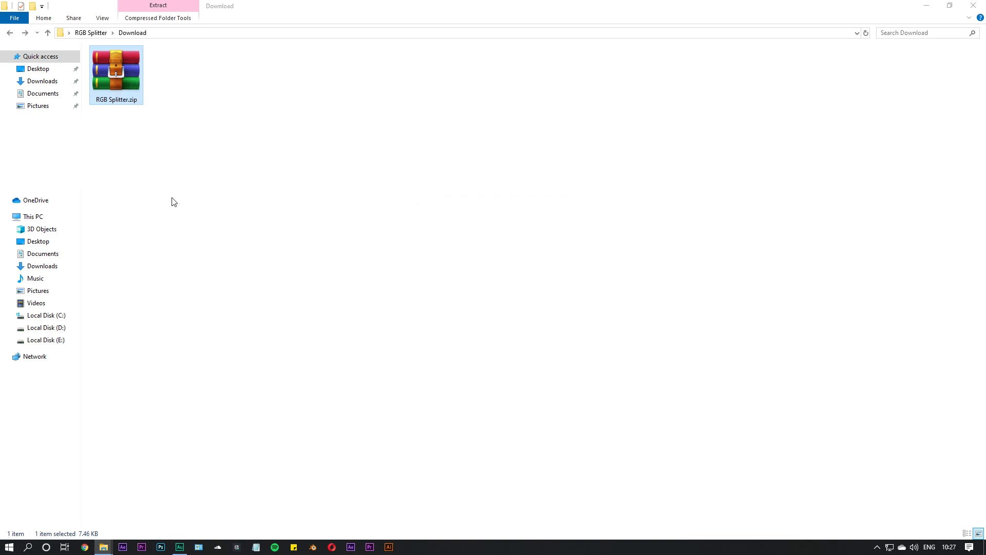
double_click(116, 84)
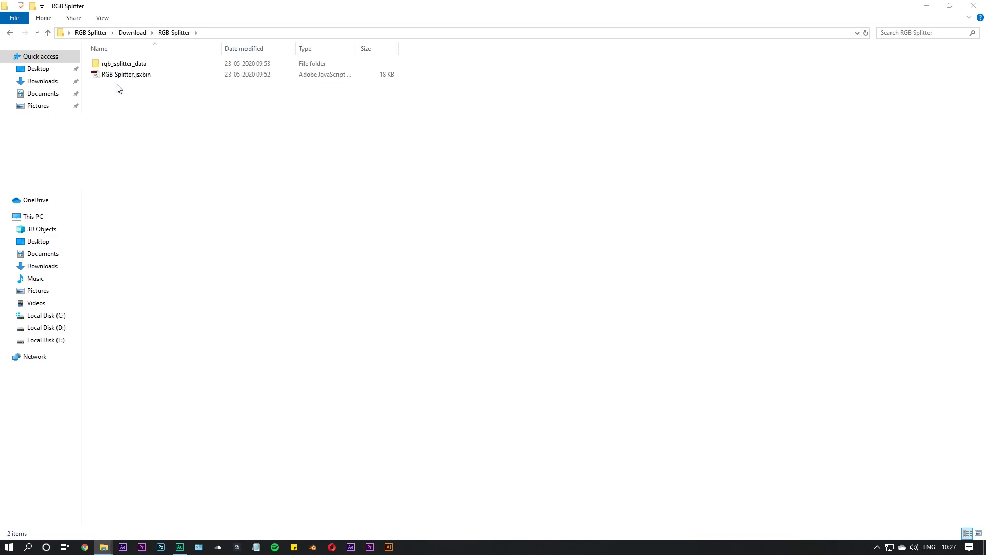
drag(166, 117, 116, 65)
right_click(116, 65)
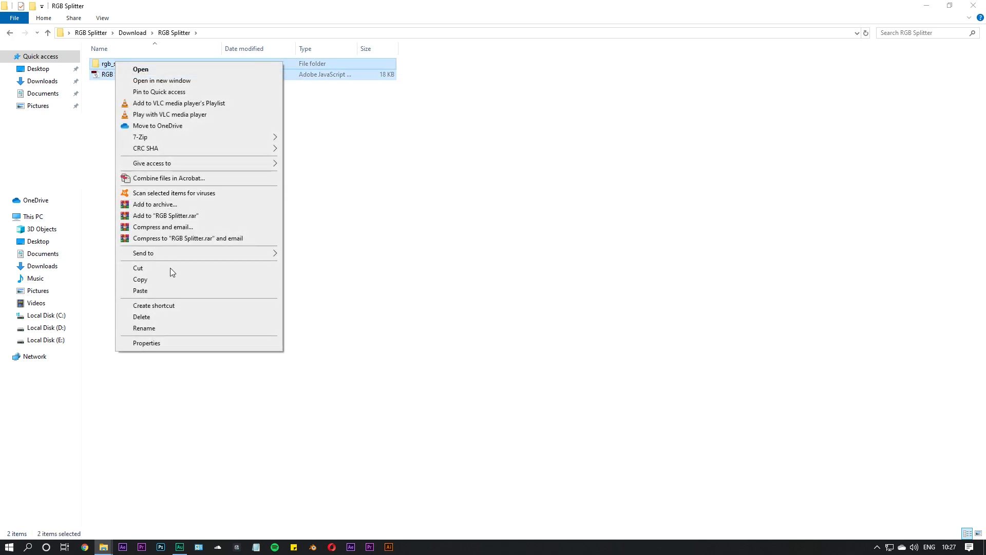
click(169, 278)
click(216, 287)
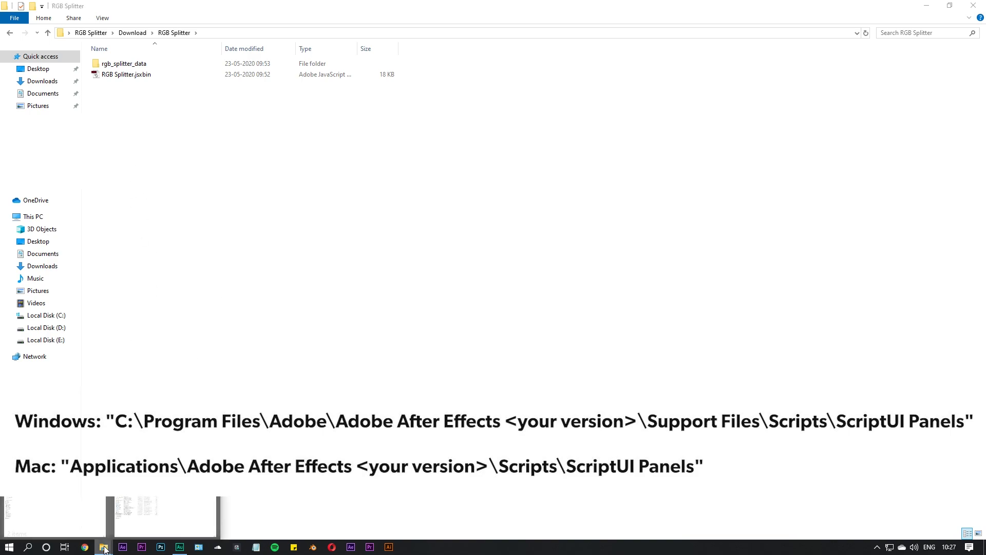
Paste the copied items into the After Effects CC 2018 ScriptUI Panels folder, granting administrator permission for all items.
click(145, 506)
right_click(269, 403)
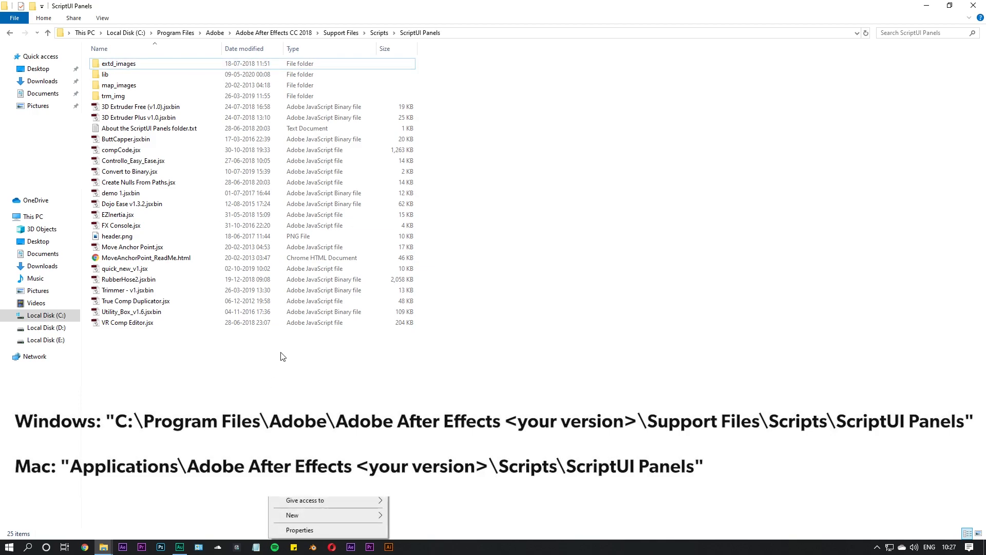
click(302, 474)
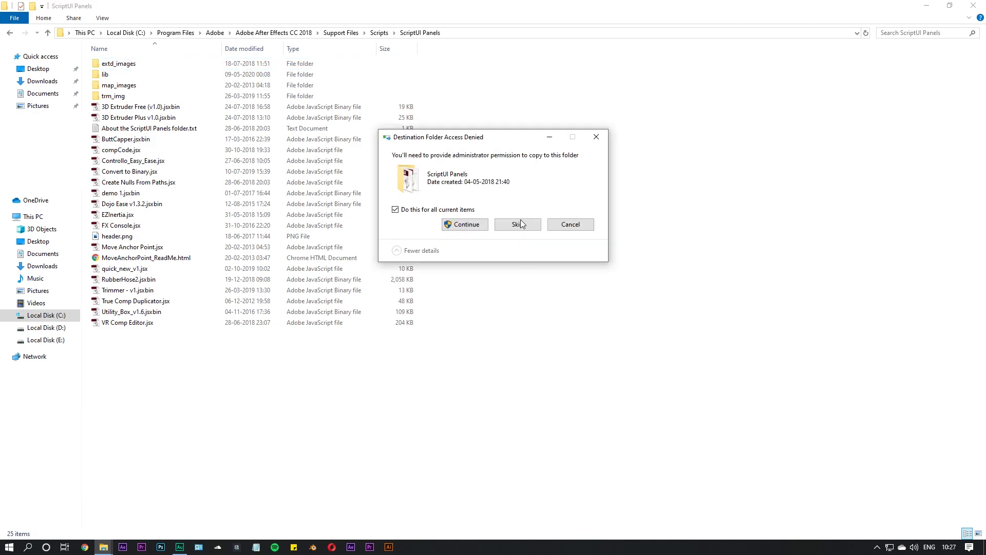
click(460, 225)
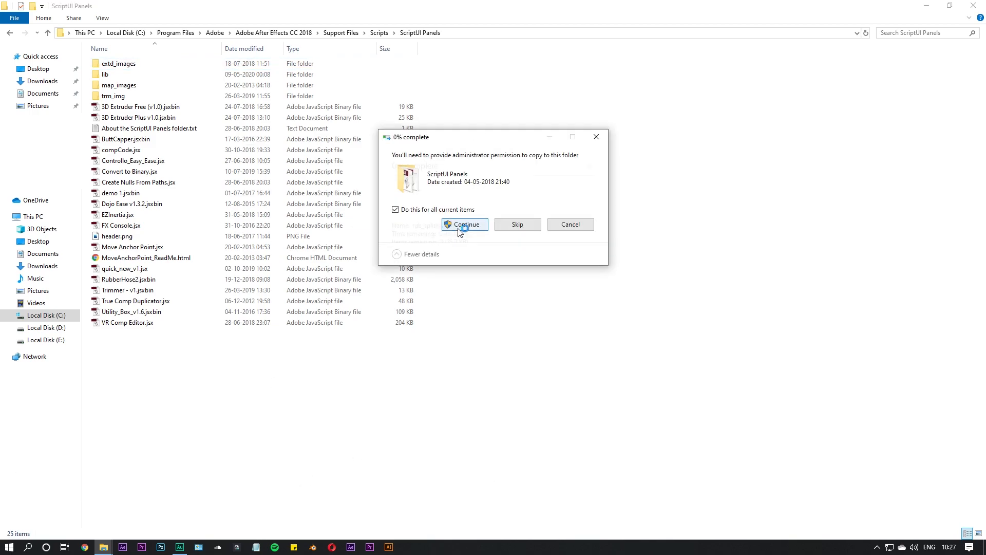
click(540, 292)
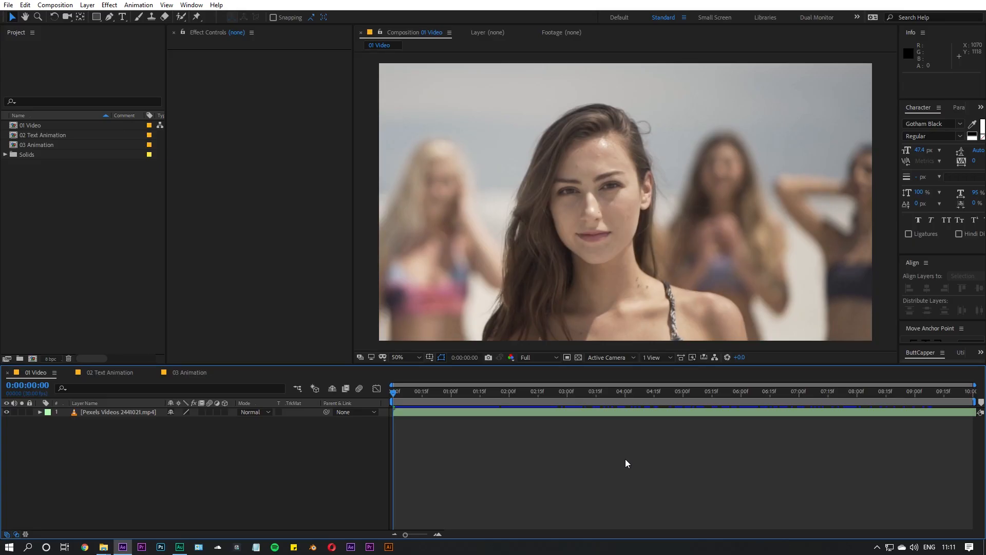
In After Effects, open the RGB Splitter.jsxbin script panel, dock it beneath Effect Controls and narrow that column slightly.
click(191, 5)
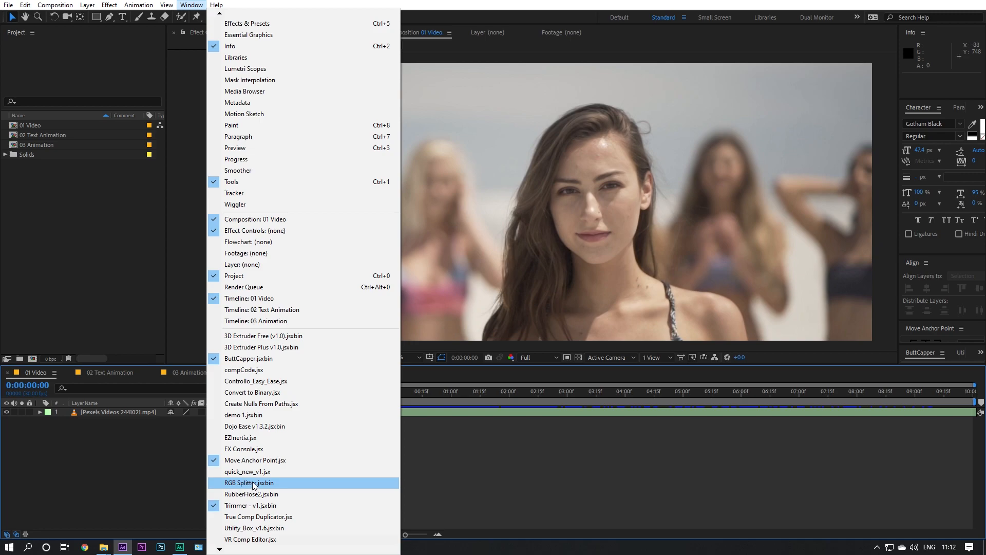
click(253, 485)
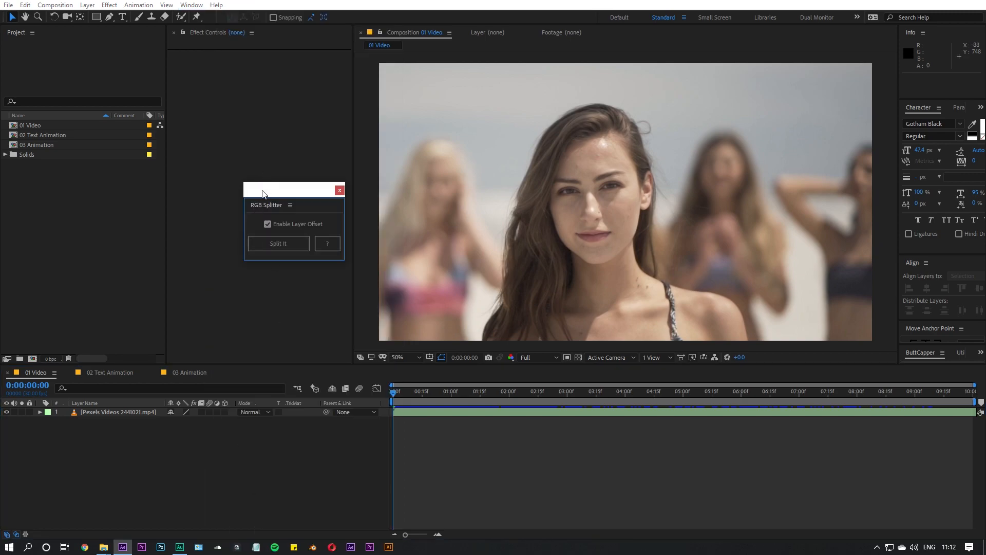
drag(259, 206, 234, 353)
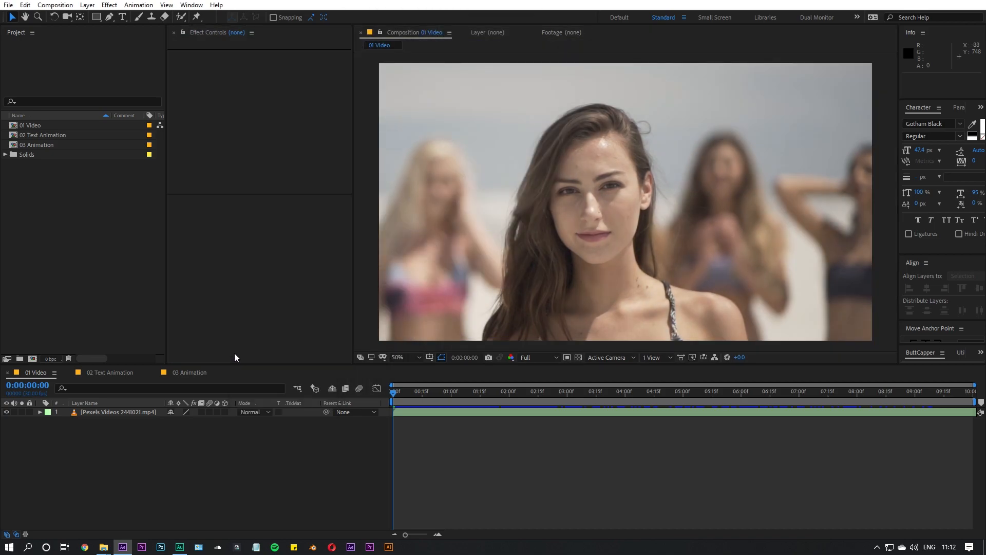
drag(258, 195, 255, 299)
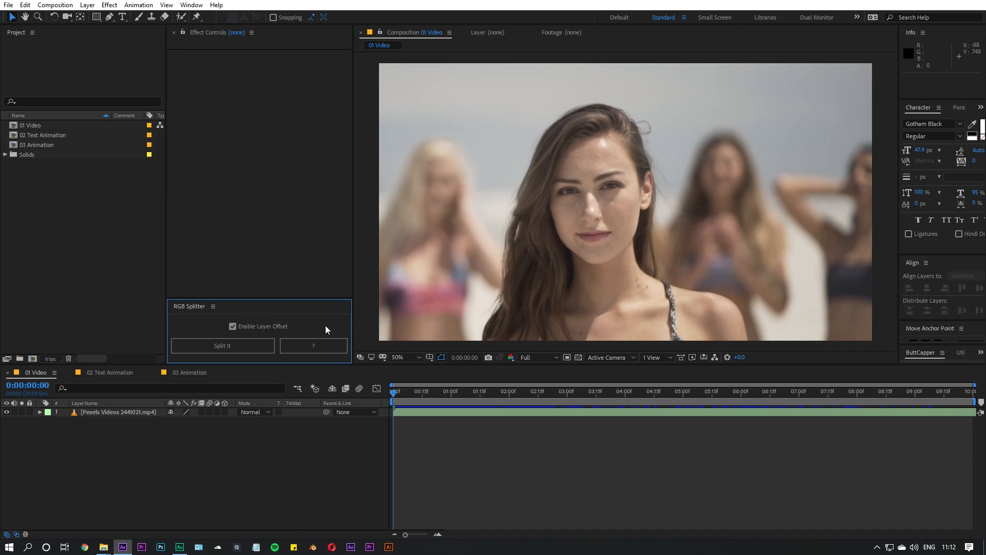
drag(351, 322, 329, 321)
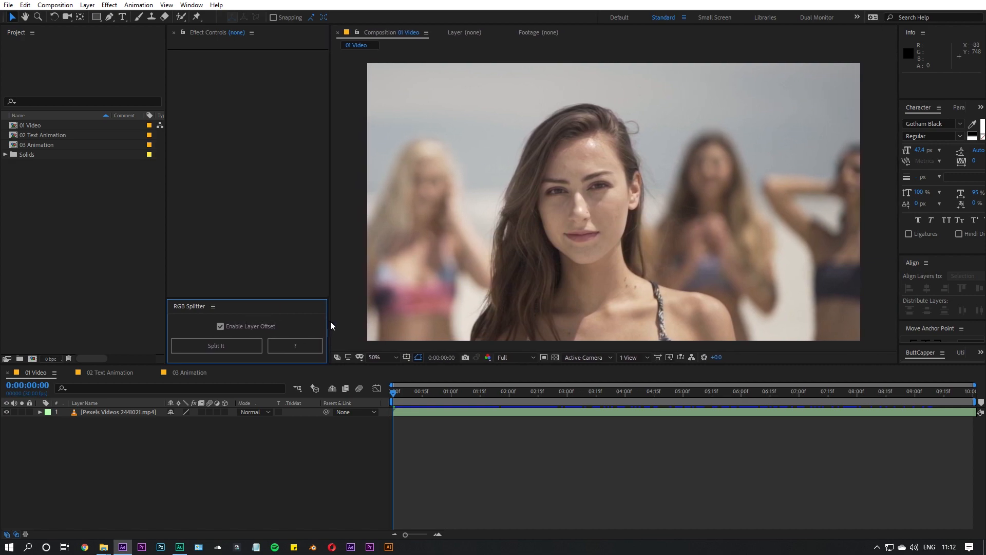
Look through the 03 Animation and 02 Text Animation compositions, and return to the start of 01 Video.
click(288, 440)
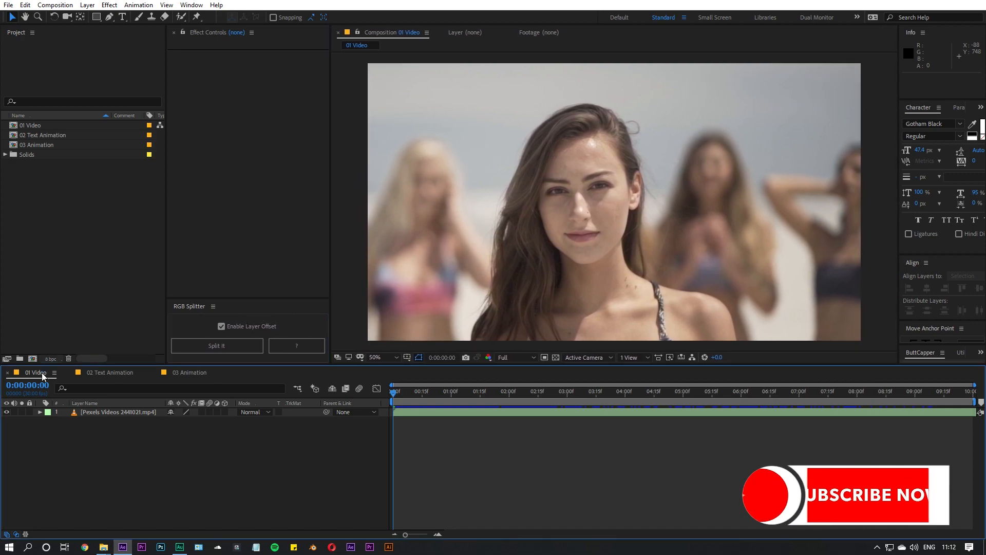
click(180, 372)
click(105, 373)
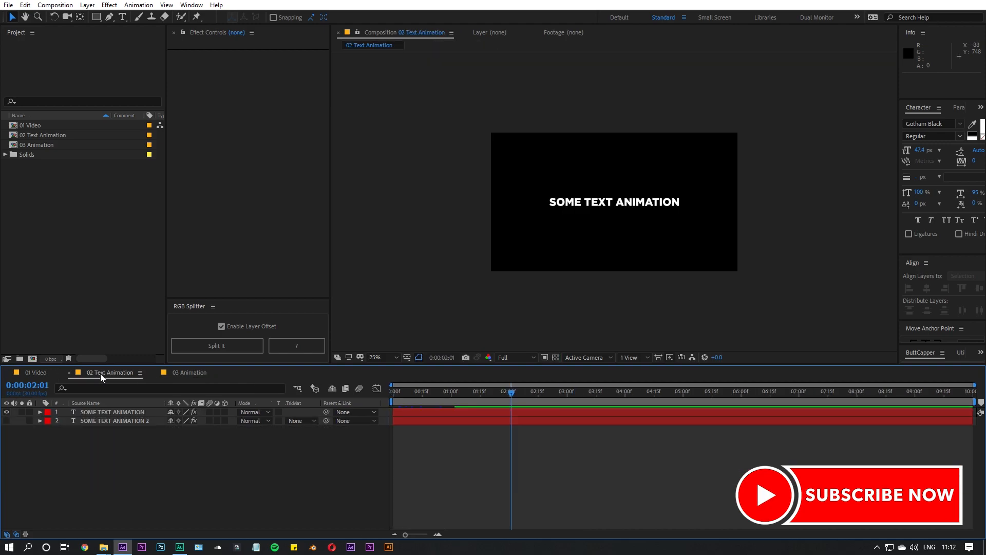
click(35, 372)
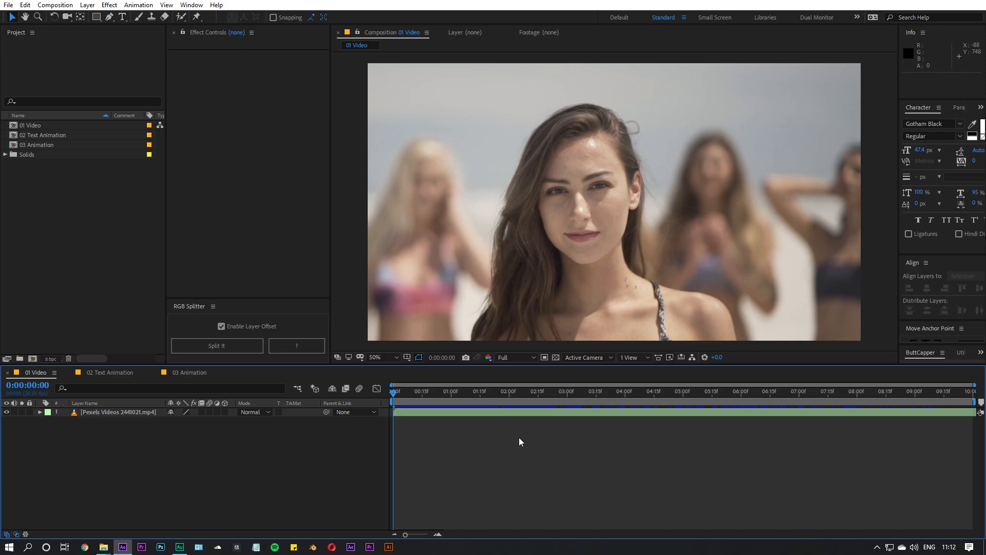
drag(425, 401, 302, 398)
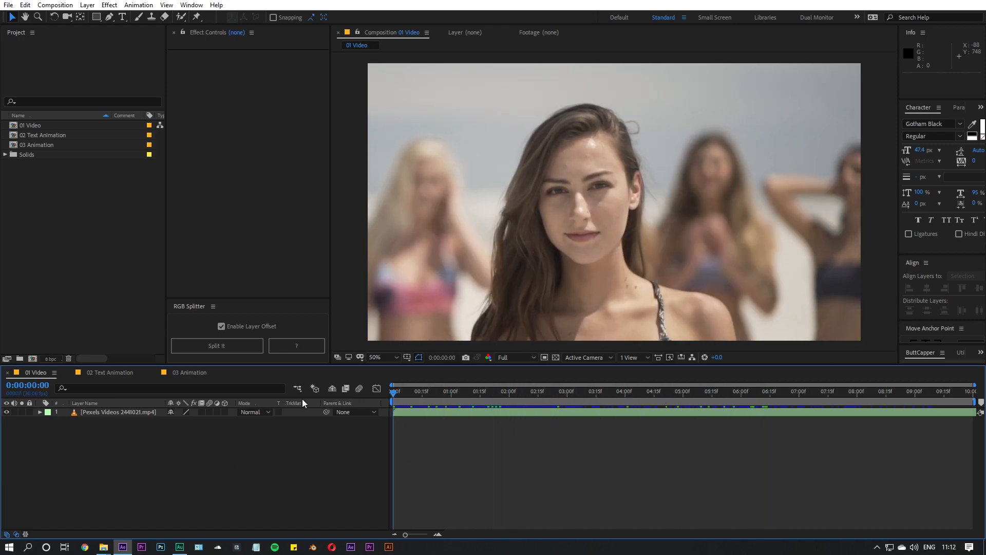
Split the Pexels Videos 2441021.mp4 layer with RGB Splitter, keeping Enable Layer Offset on, and go to 0:00:00:18.
click(116, 411)
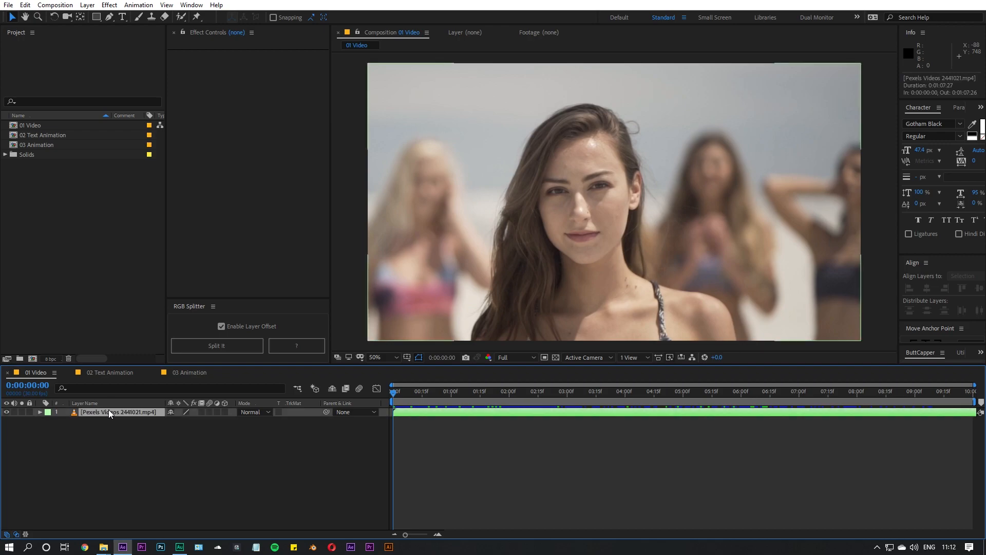
click(220, 344)
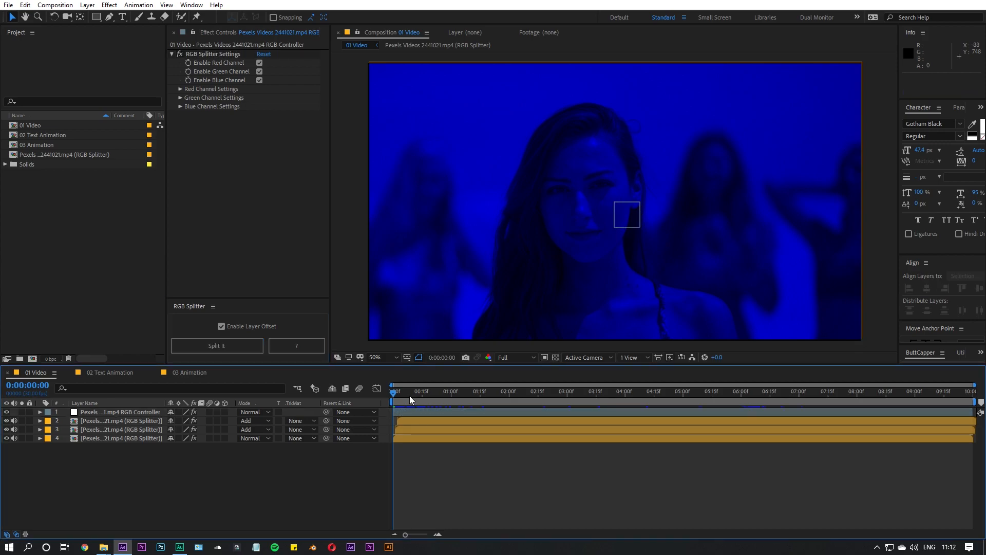
drag(400, 396, 428, 395)
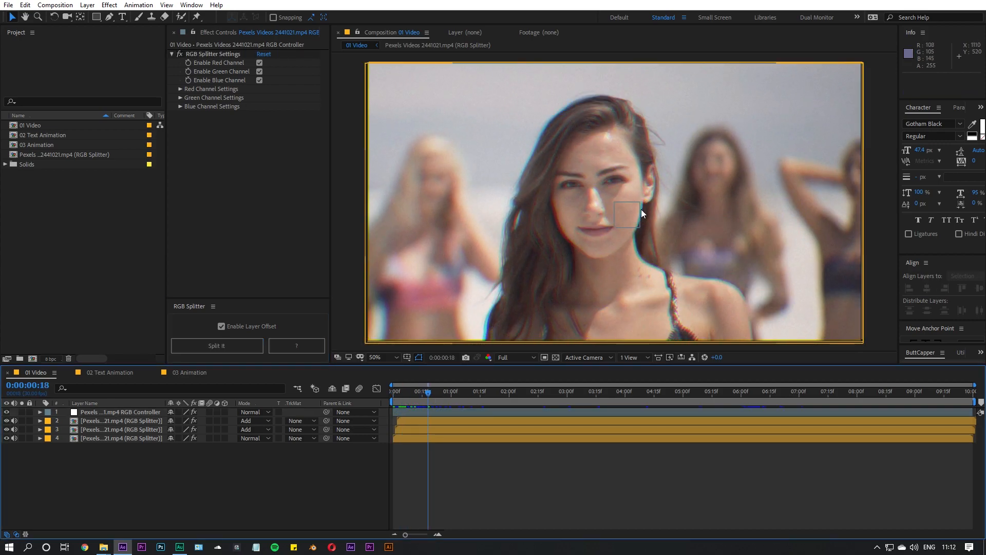
Examine the colour fringing around the woman's face close up at 100% magnification, at 0:00:00:18 and 0:00:02:08.
scroll(615, 189, up, 4)
scroll(560, 154, down, 2)
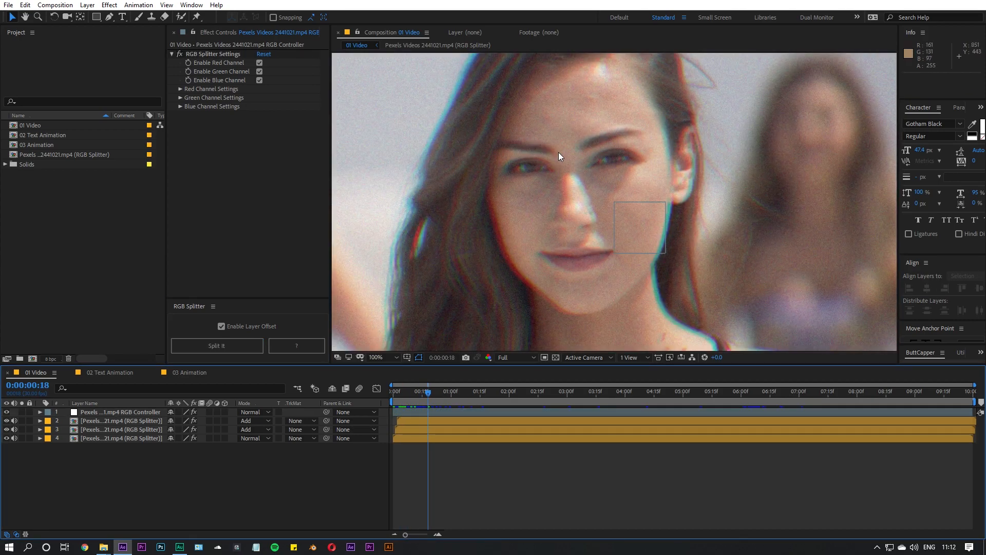
scroll(578, 181, down, 2)
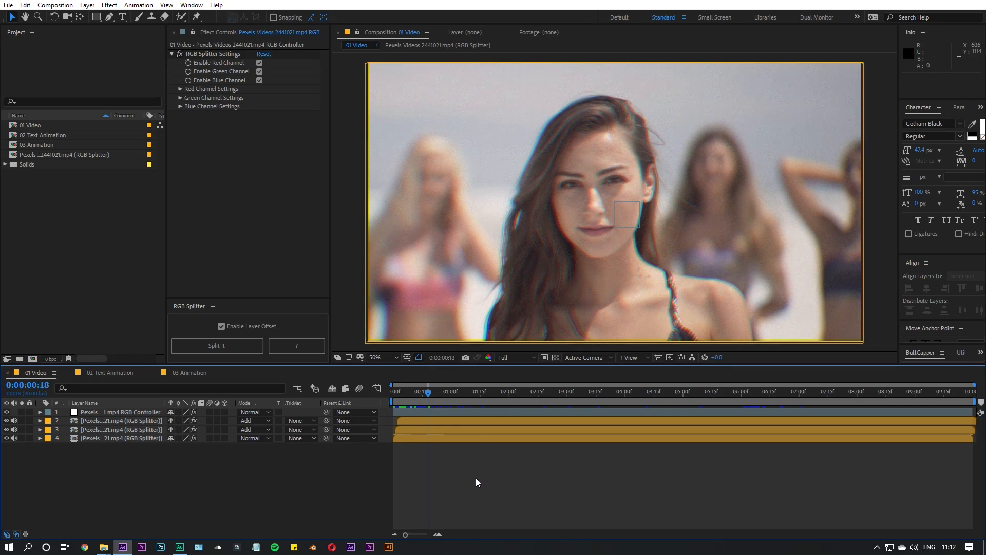
scroll(664, 188, up, 4)
scroll(648, 175, down, 2)
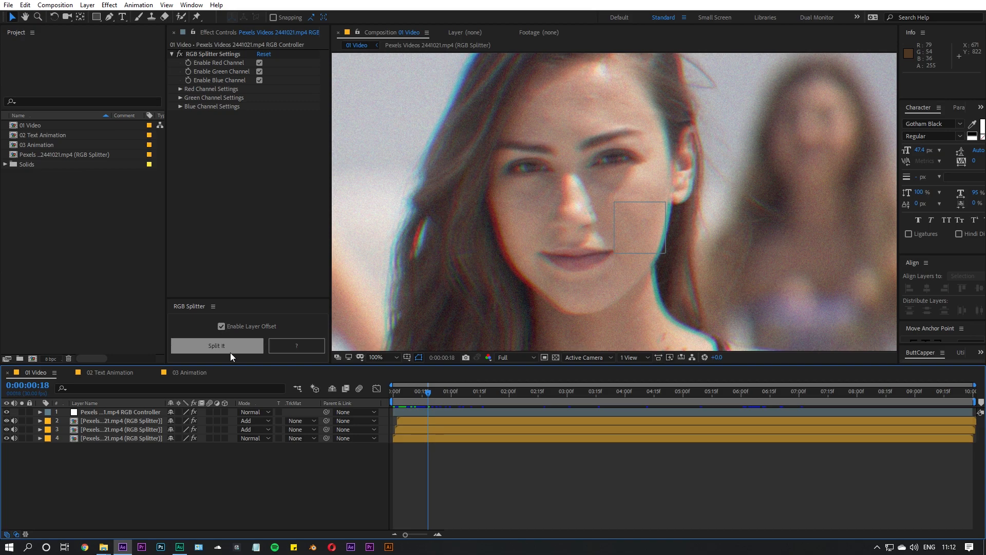
drag(442, 390, 524, 393)
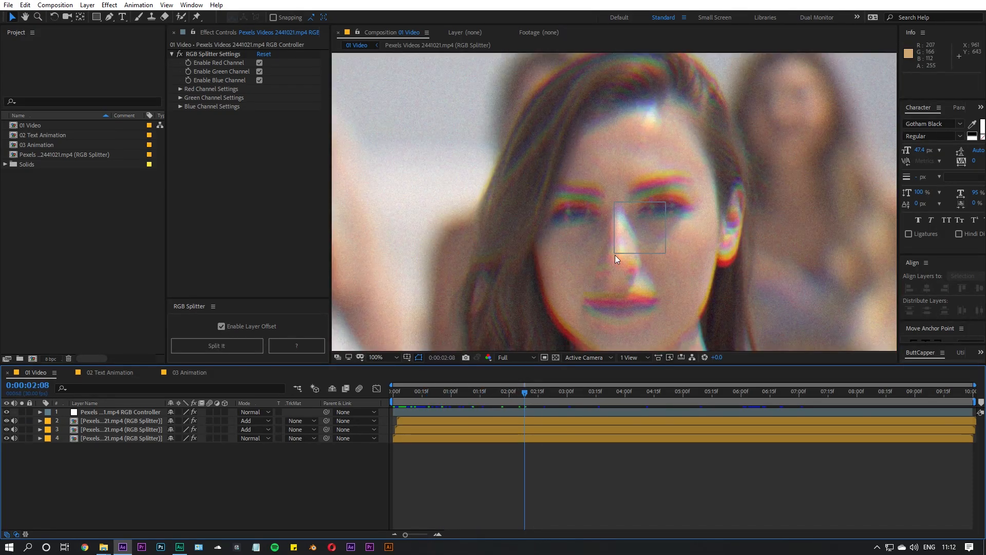
Select the RGB Controller layer and expand its Red, Green and Blue Channel Settings.
click(112, 414)
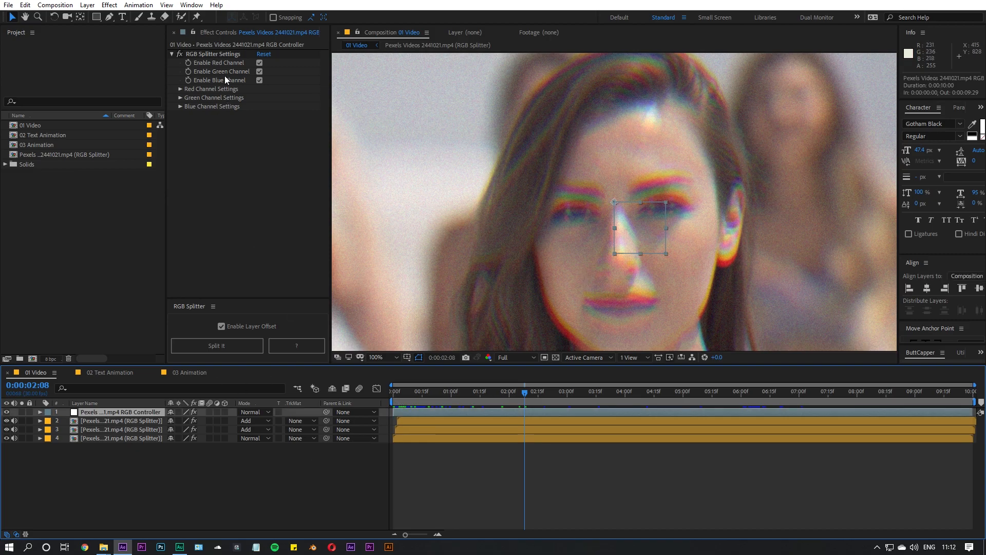
click(180, 89)
click(181, 142)
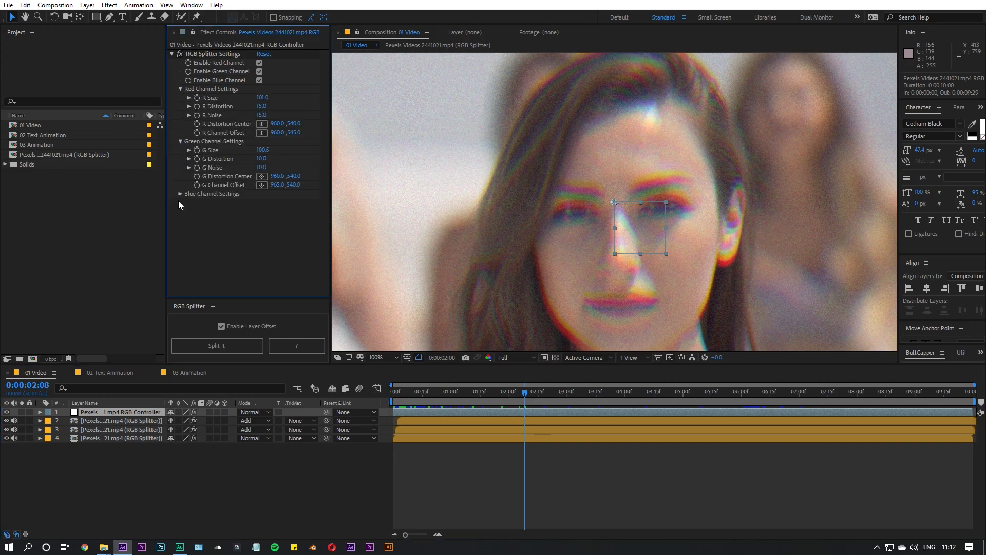
click(179, 194)
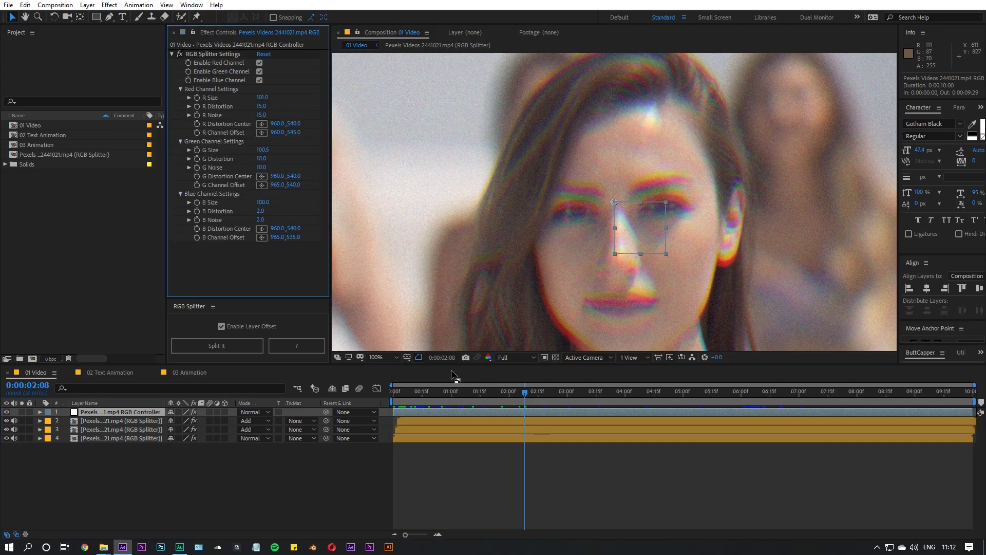
At 0:00:01:02, try switching the red channel and the blue channel off and on again to compare the picture.
click(455, 394)
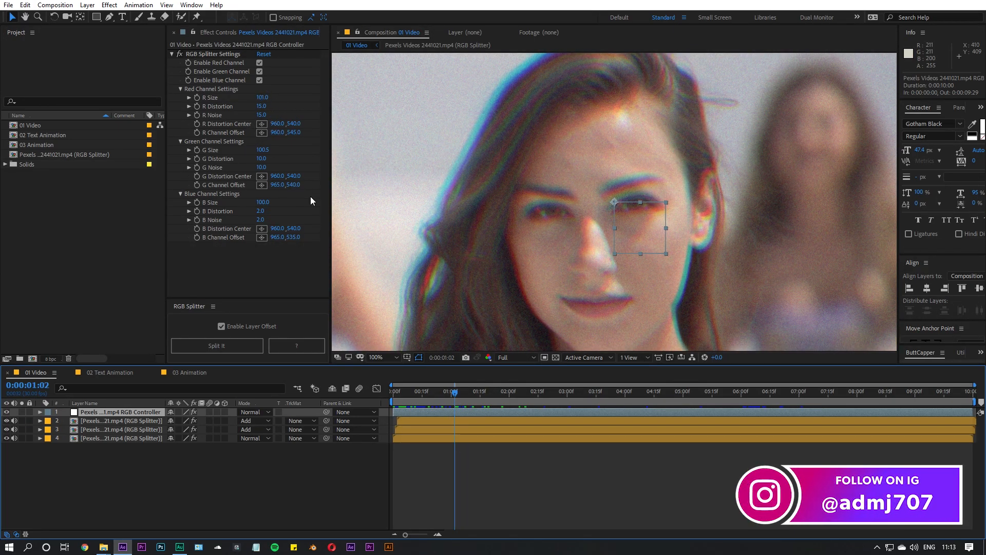
scroll(537, 211, down, 2)
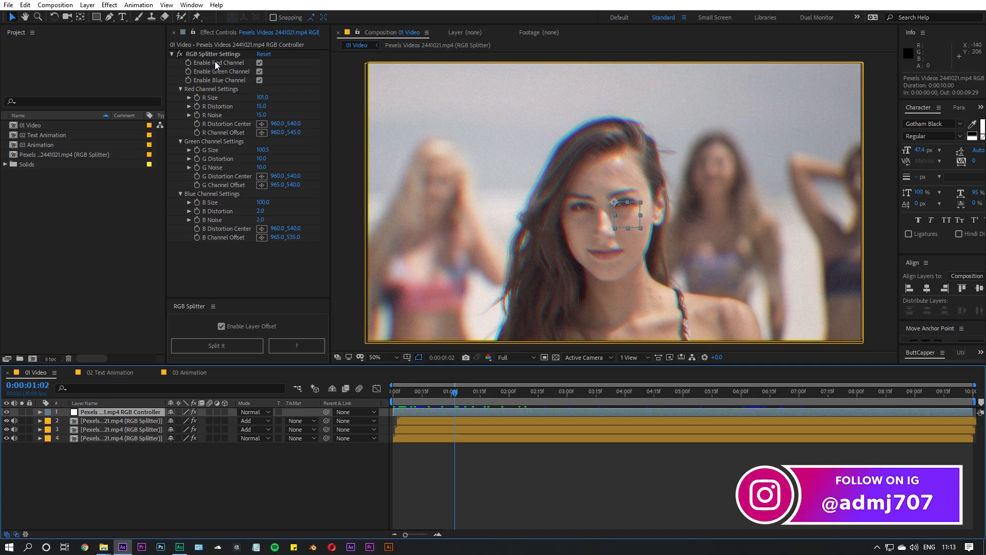
click(260, 64)
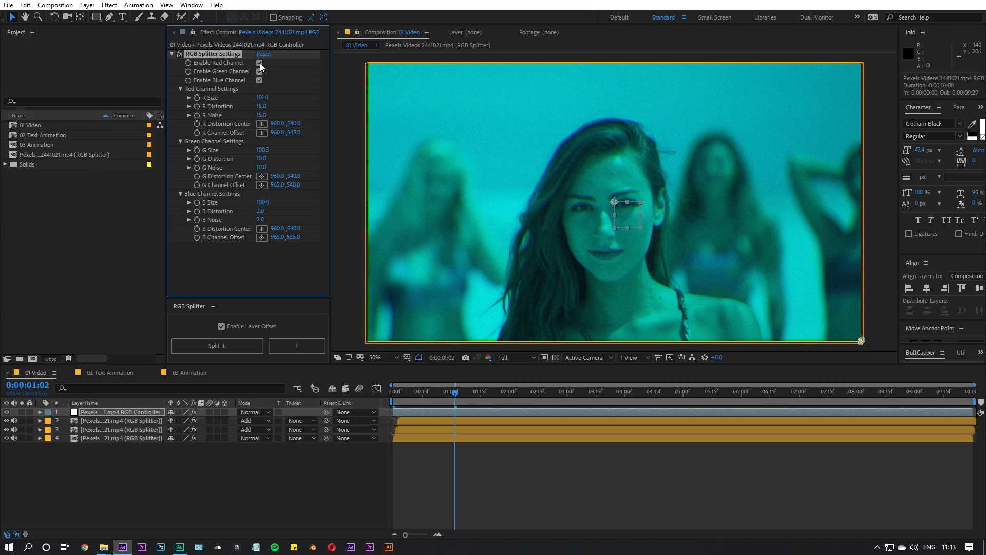
click(260, 63)
click(260, 63)
click(260, 63)
click(260, 80)
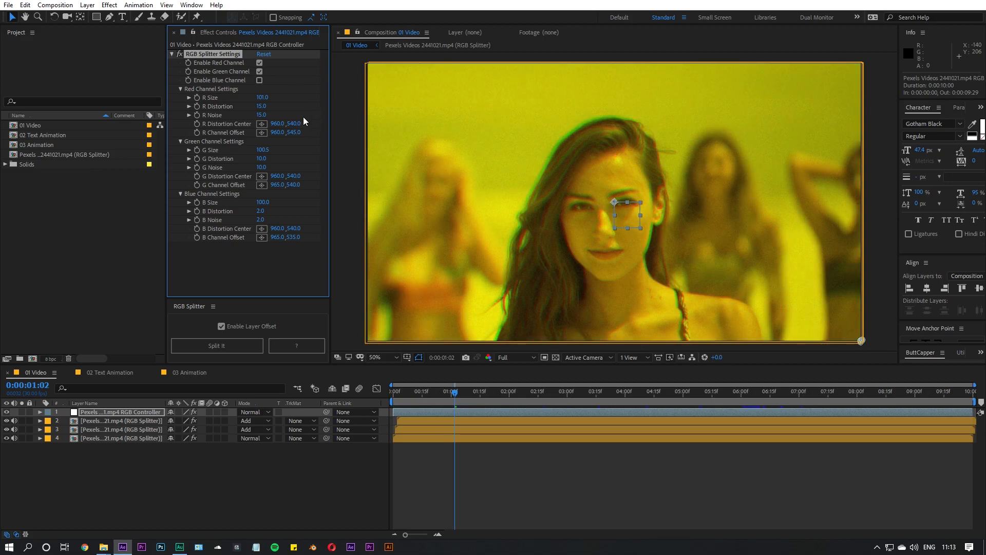
click(259, 81)
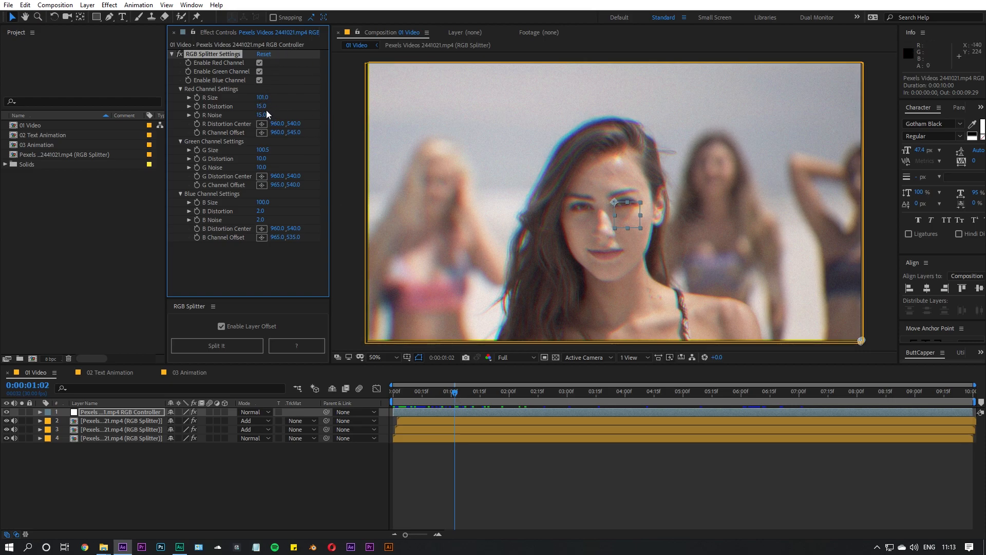
Set R Size to 116.2, G Size to 124.5 and B Size to 116.1, checking the frame at 0:00:03:21.
drag(258, 97, 335, 95)
drag(458, 394, 607, 414)
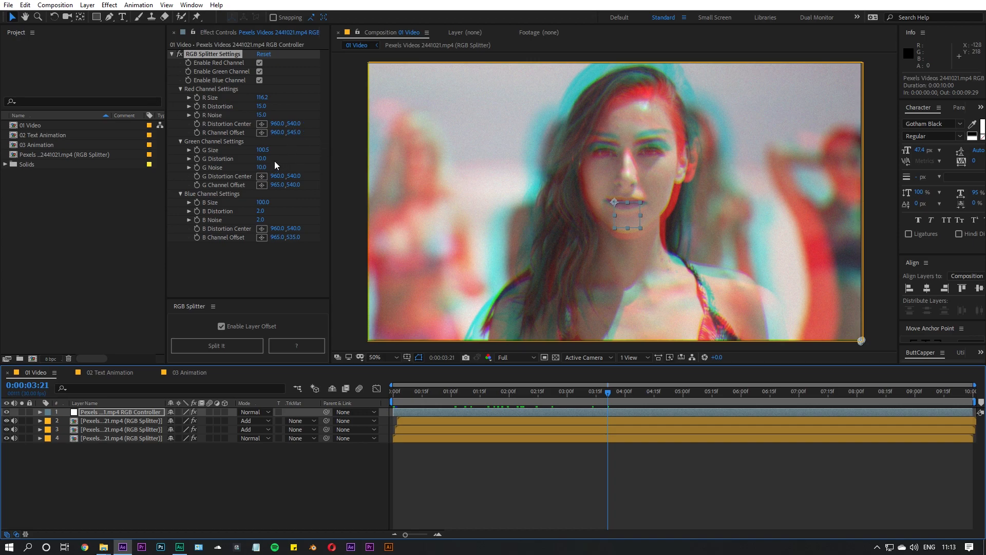
drag(260, 149, 281, 153)
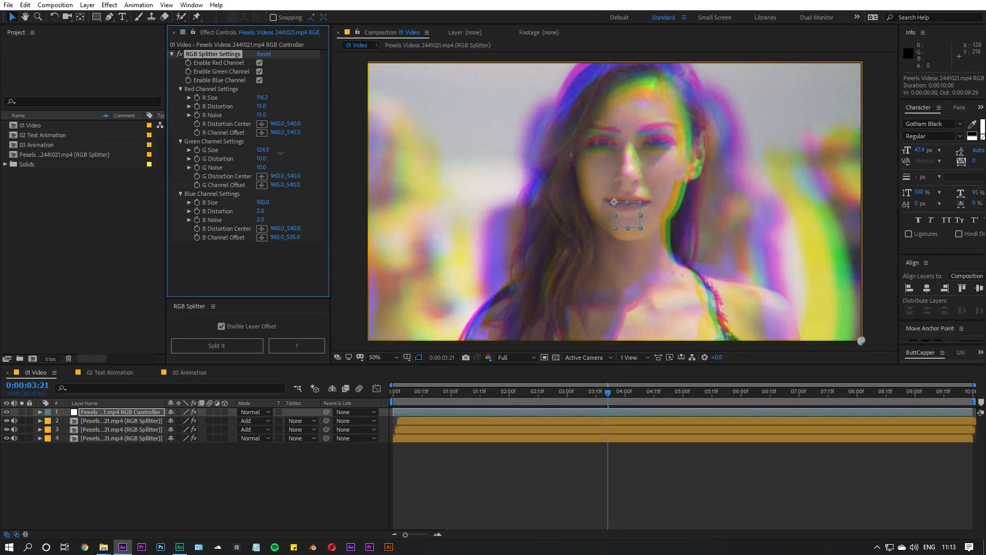
drag(263, 202, 274, 203)
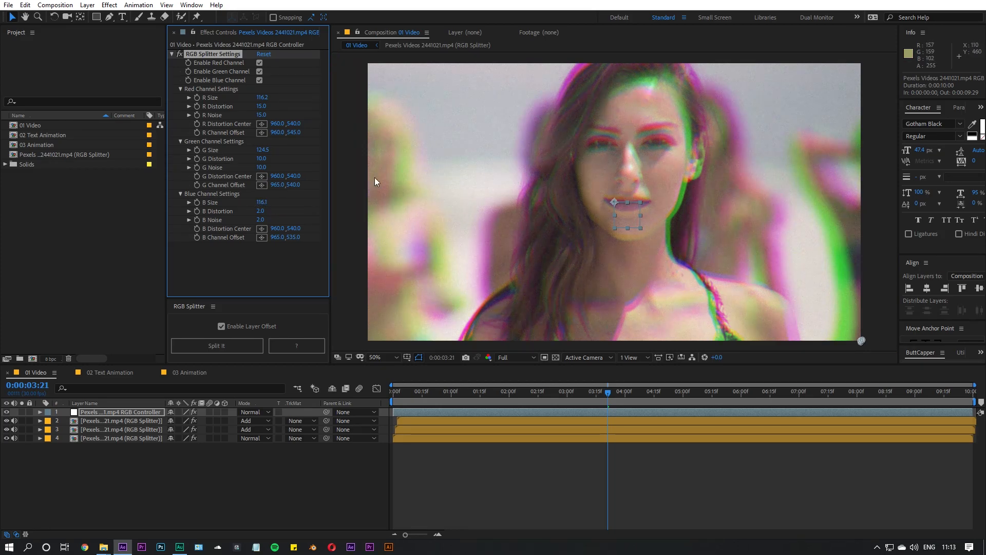
Undo the last R Size, G Size and B Size changes.
key(ctrl+z)
key(ctrl+z)
key(ctrl+z)
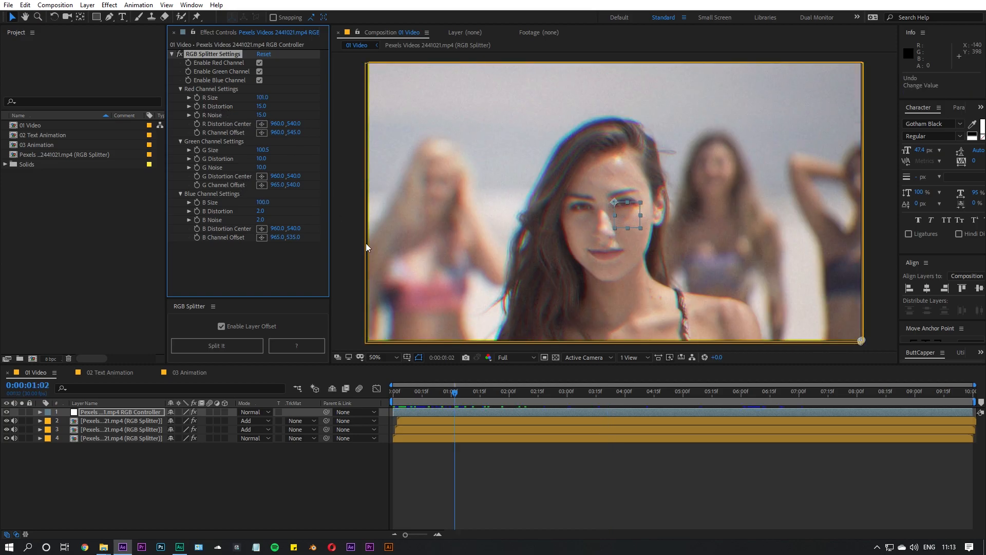
Set R Distortion to 45 and G Distortion to 26, then check the frame at 0:00:03:20.
drag(261, 106, 286, 107)
drag(361, 114, 447, 122)
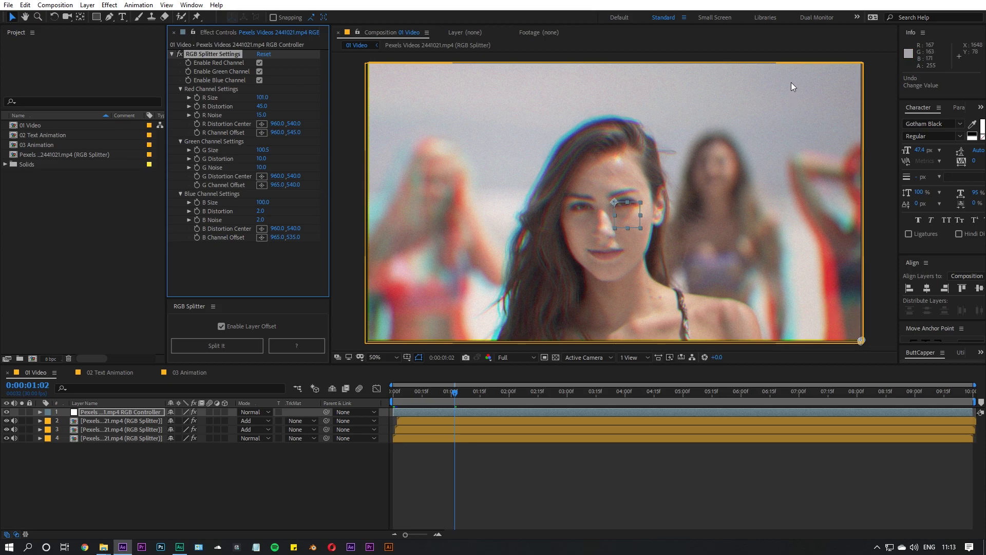
drag(261, 159, 333, 167)
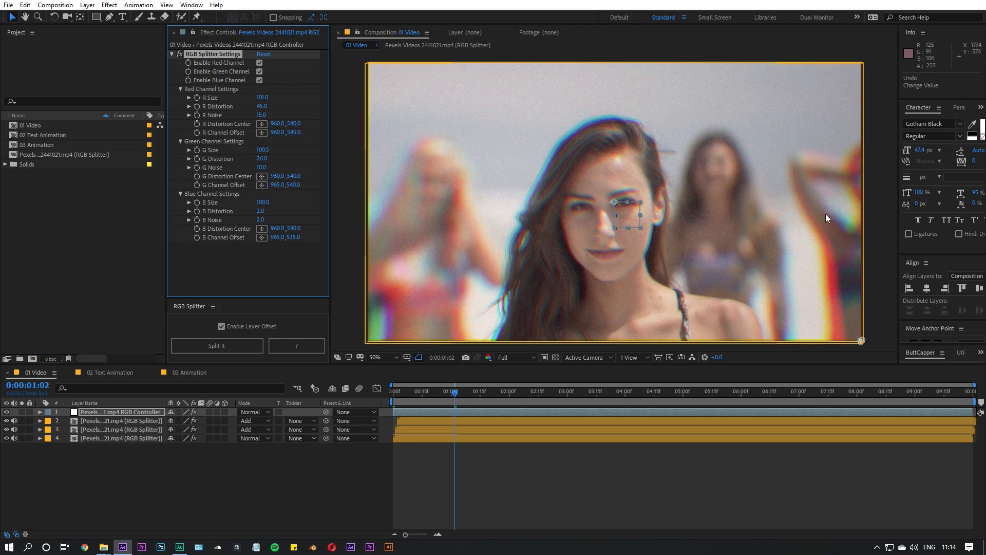
drag(429, 400, 606, 398)
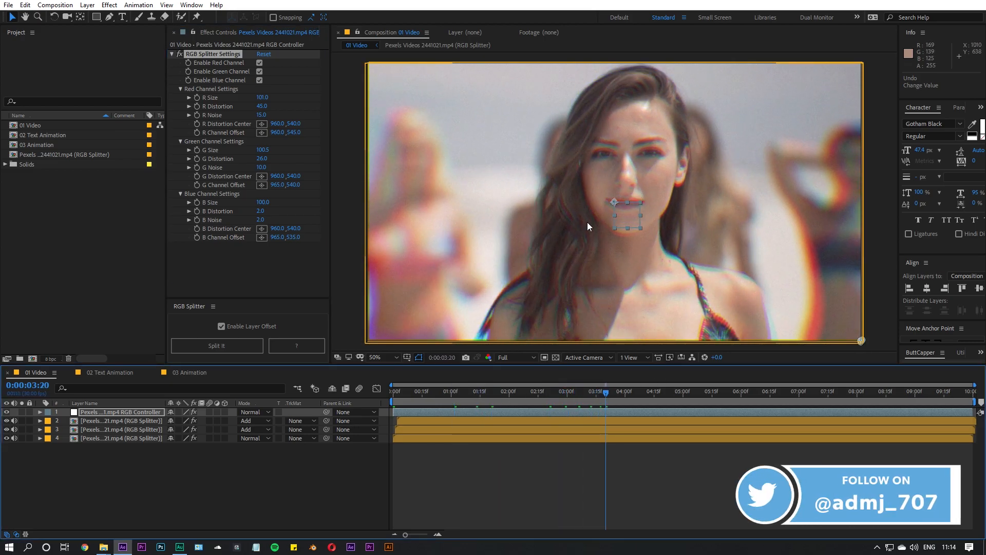
Try raising R Noise to 38 and examine the grain on the woman's face close up at 100% magnification.
click(210, 115)
mouse_move(261, 115)
mouse_down()
mouse_move(253, 116)
mouse_move(271, 115)
mouse_up()
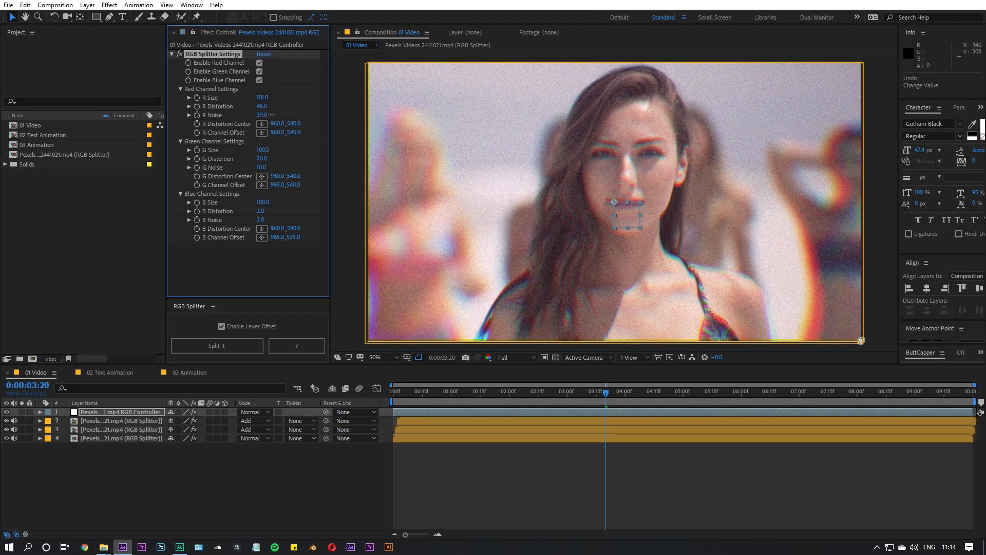
scroll(654, 191, up, 4)
scroll(653, 190, down, 2)
key(h)
drag(608, 125, 602, 202)
key(v)
drag(262, 115, 237, 115)
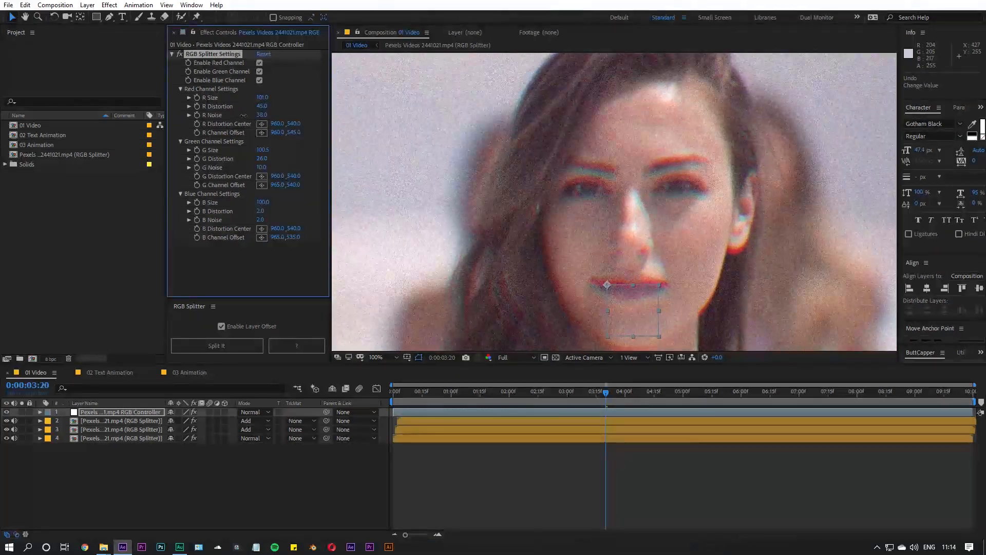
scroll(734, 211, down, 2)
scroll(732, 213, down, 2)
scroll(704, 218, up, 4)
key(h)
drag(626, 145, 607, 179)
scroll(611, 237, down, 4)
key(v)
Set R Noise, G Noise and B Noise to 0.
click(259, 116)
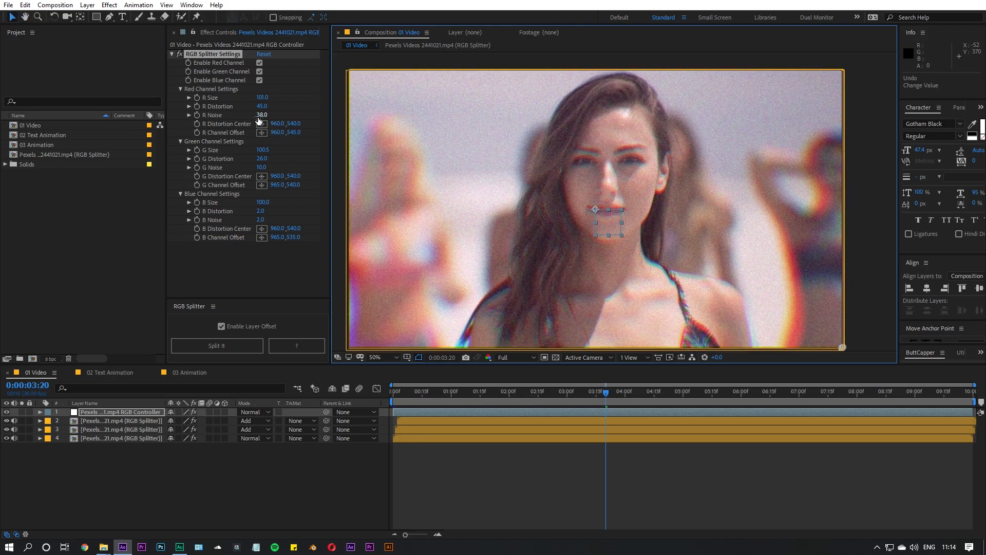
text(0)
key(Return)
drag(262, 167, 260, 172)
click(260, 219)
text(0)
key(Return)
Try moving the R Distortion Center to 1355, -75 by its values, and to 228, 66 by its point in the picture.
scroll(669, 189, down, 2)
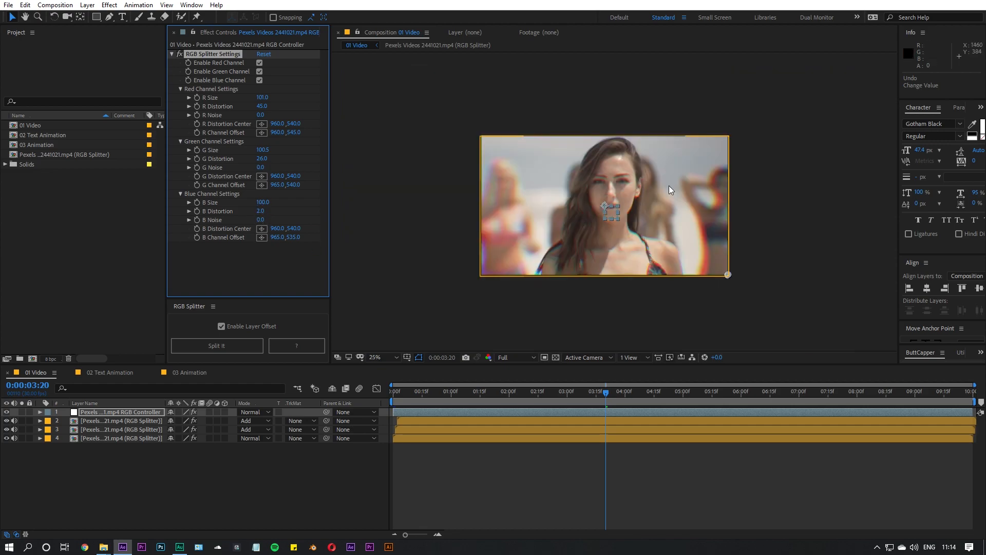
scroll(668, 186, up, 4)
key(h)
drag(694, 116, 624, 185)
scroll(640, 228, up, 2)
scroll(640, 228, down, 3)
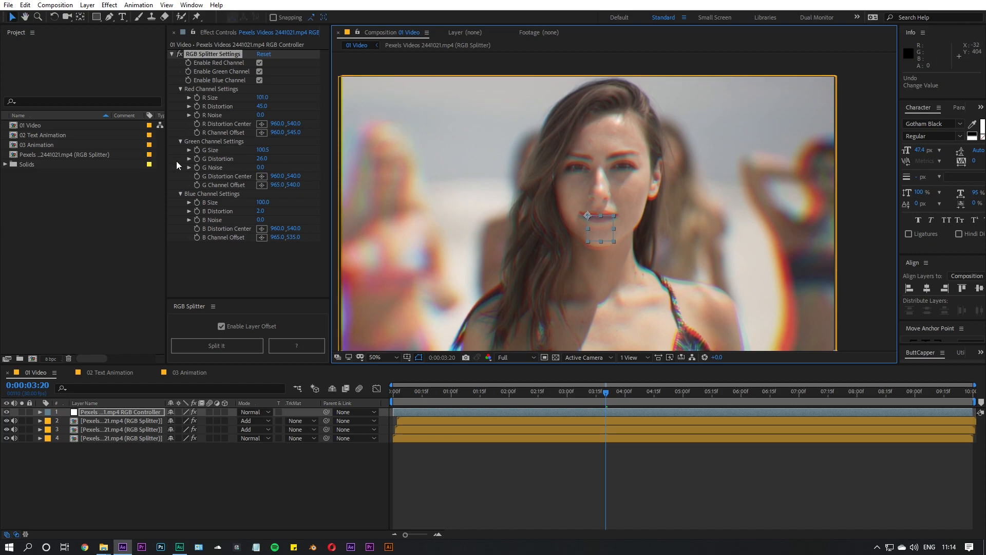
click(258, 180)
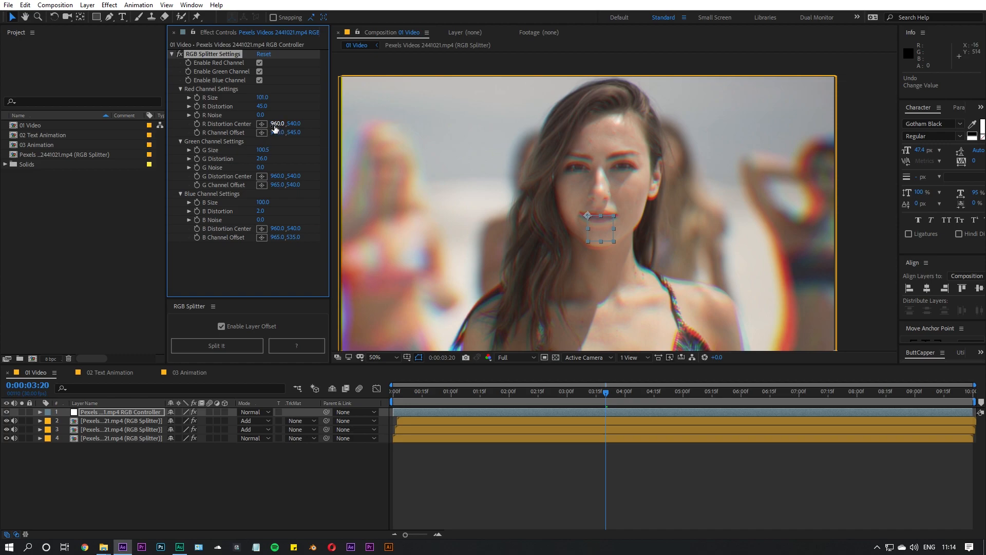
drag(274, 124, 3, 123)
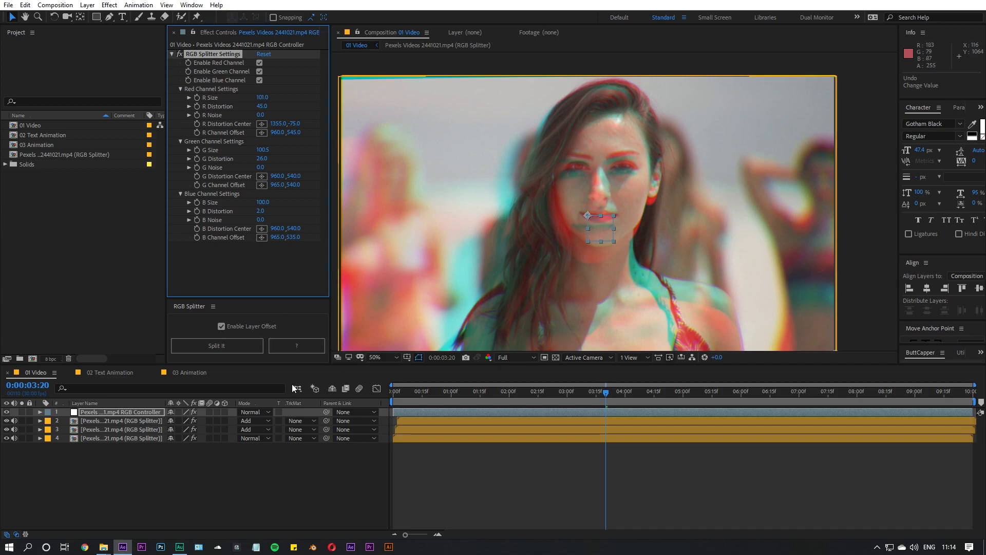
click(261, 124)
click(610, 208)
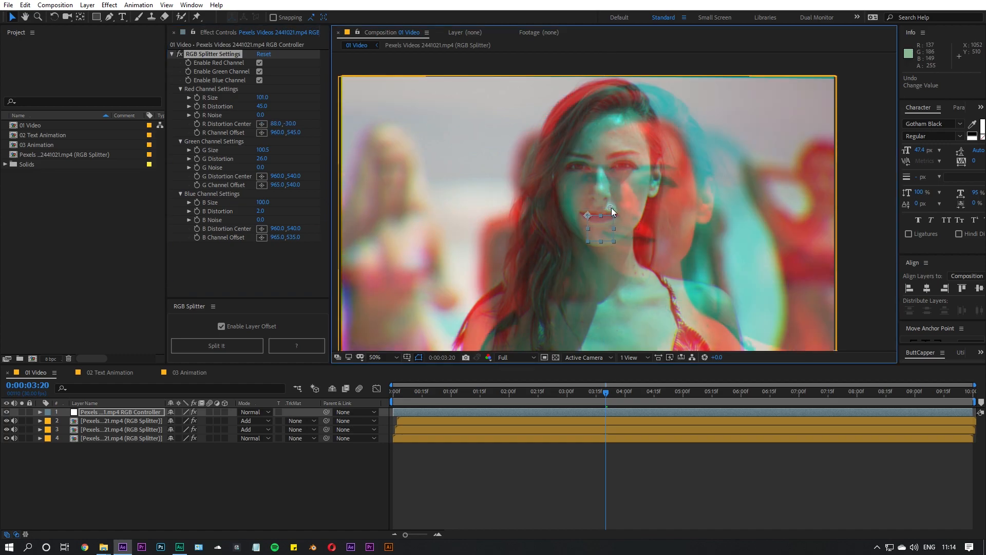
drag(611, 208, 646, 232)
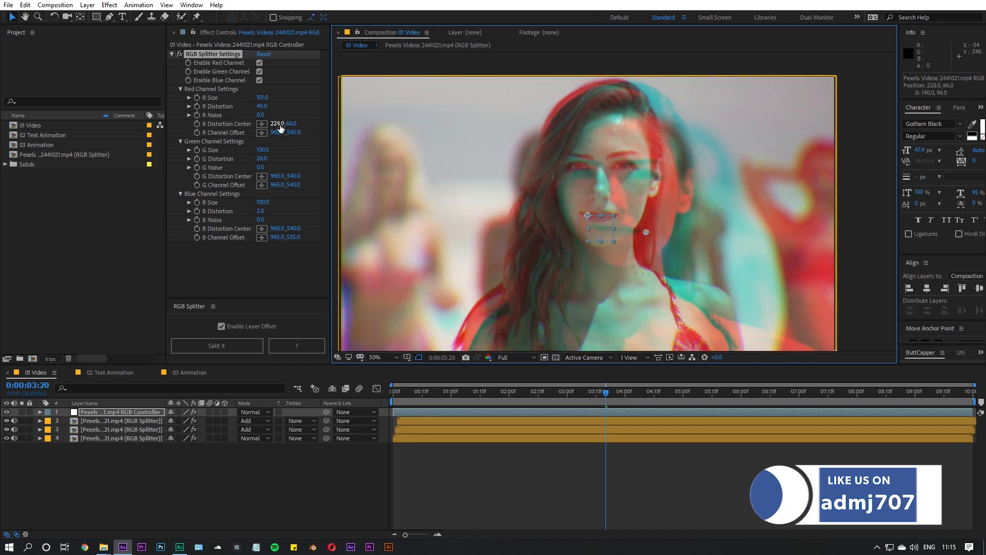
Set the R Distortion Center to 960, 540.
click(279, 124)
text(960)
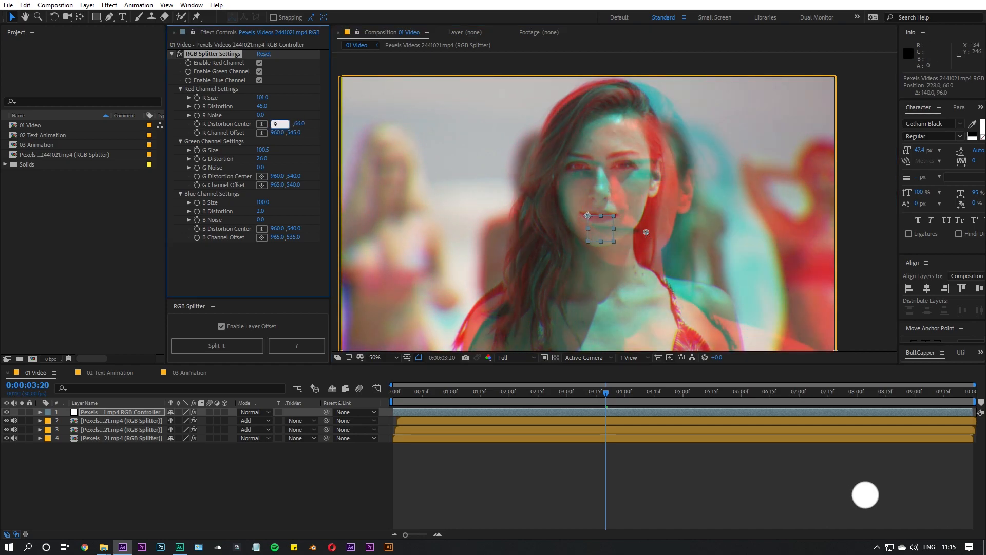
key(Tab)
text(540)
key(Return)
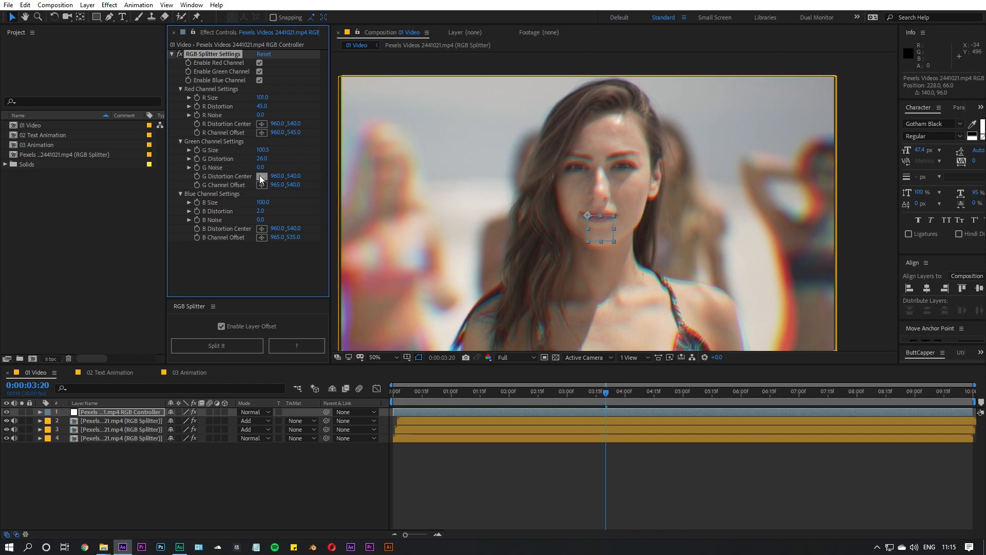
Set the G Distortion Center to 1534, 540 and G Distortion to 31.9, checking the frame at 0:00:02:11.
drag(277, 176, 452, 177)
drag(262, 159, 292, 158)
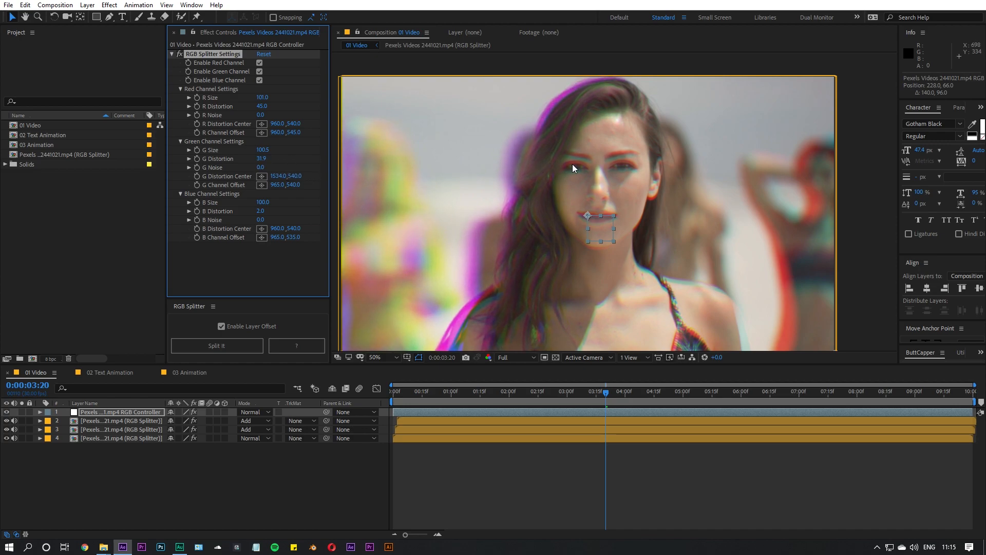
drag(595, 393, 531, 414)
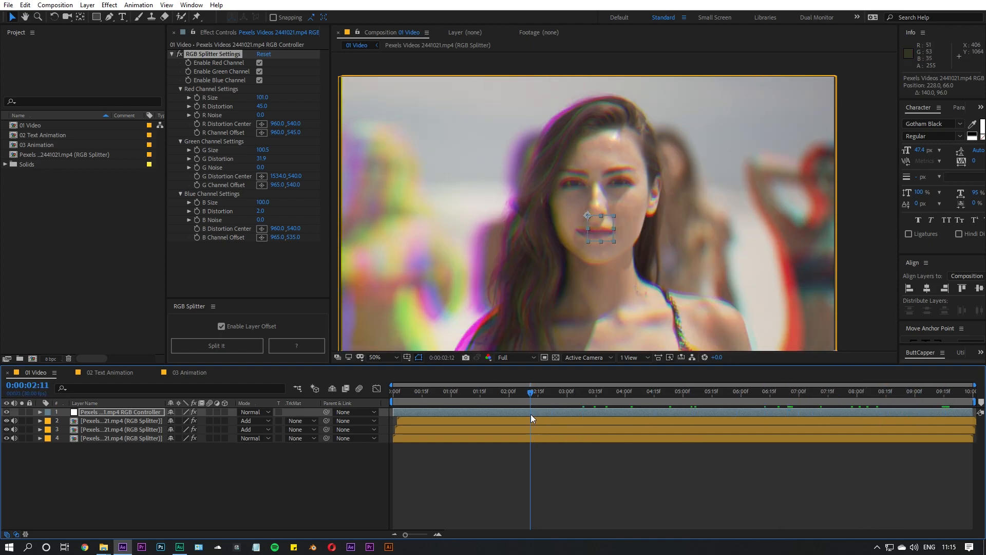
click(522, 466)
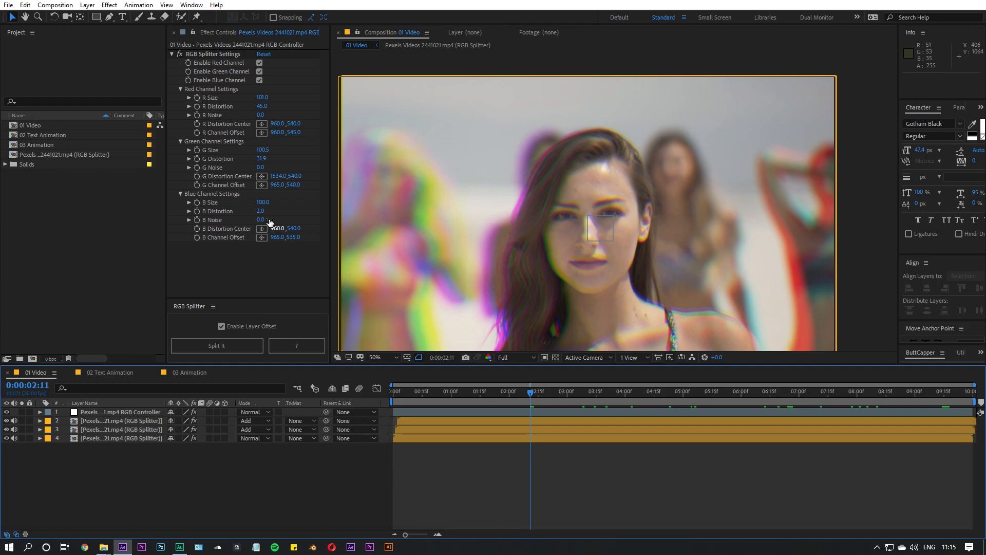
Add an R Size keyframe at 0:00:00:16 and reveal the RGB Controller layer's keyframed properties in the timeline.
click(424, 392)
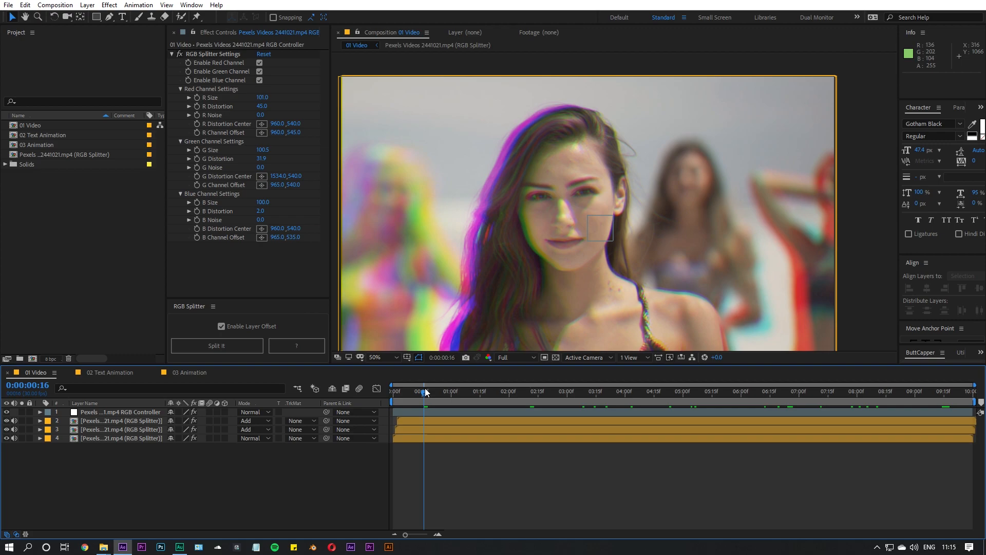
click(193, 97)
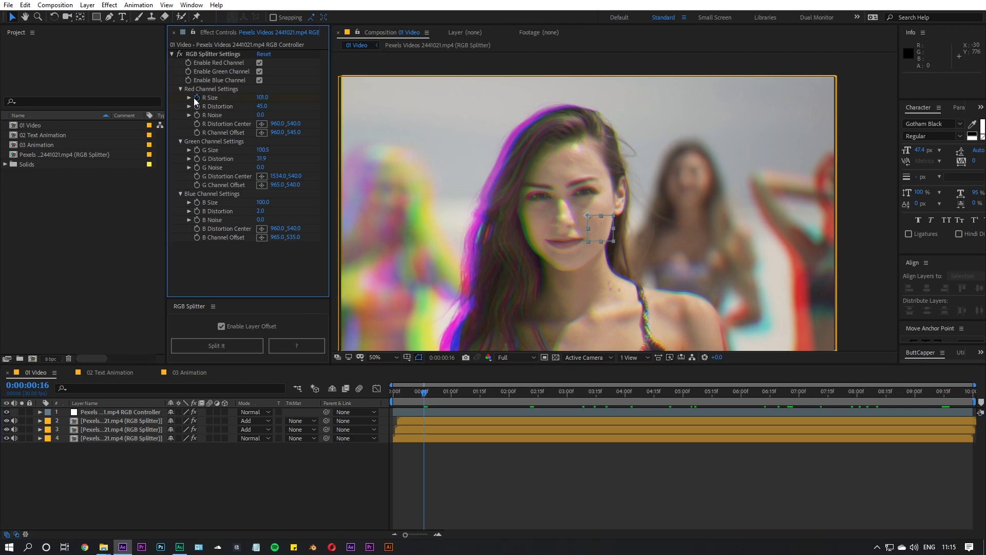
click(193, 98)
click(125, 414)
key(u)
Try a second R Size keyframe of 112.9 at 0:00:01:16 and preview the size animation.
drag(438, 403, 482, 400)
drag(264, 97, 454, 467)
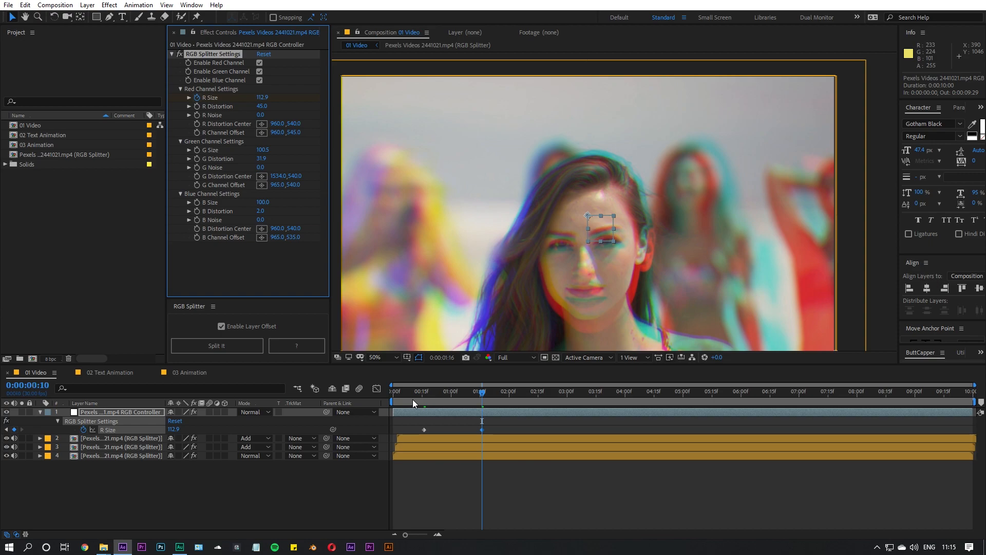
key(space)
drag(427, 393, 611, 399)
click(695, 471)
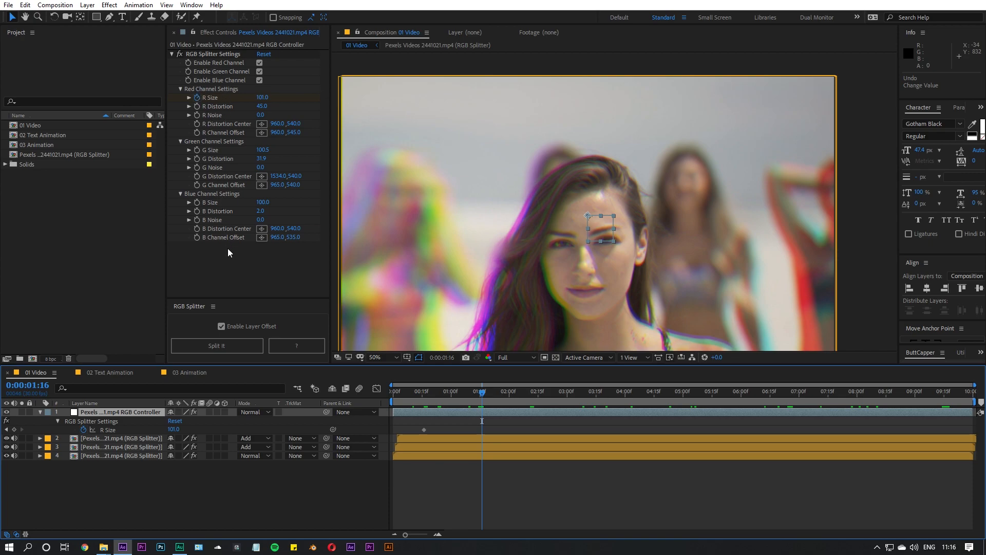
Try shifting the start times of split layers 2 and 3 within the first frames, and undo the shifts.
drag(504, 391, 756, 406)
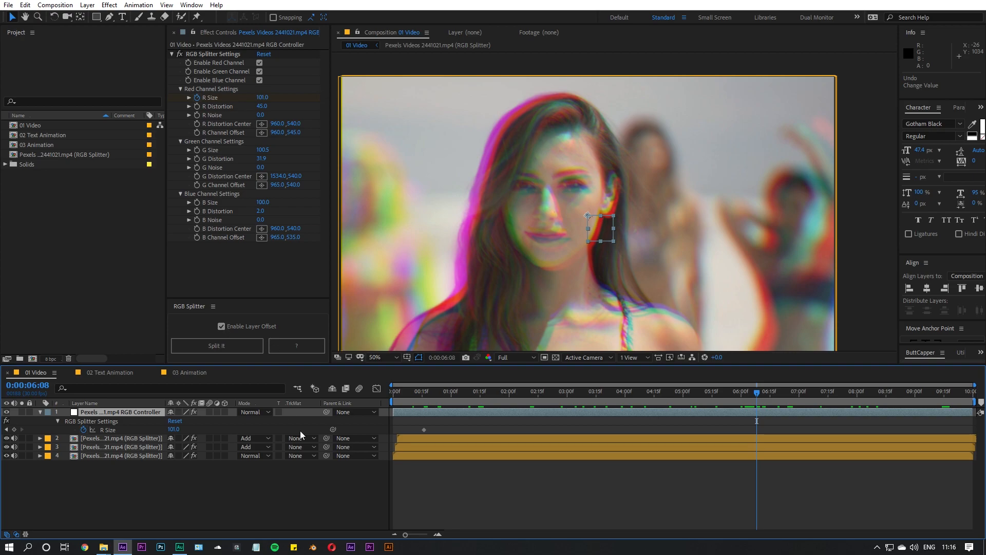
key(Home)
drag(405, 534, 430, 536)
drag(404, 394, 624, 394)
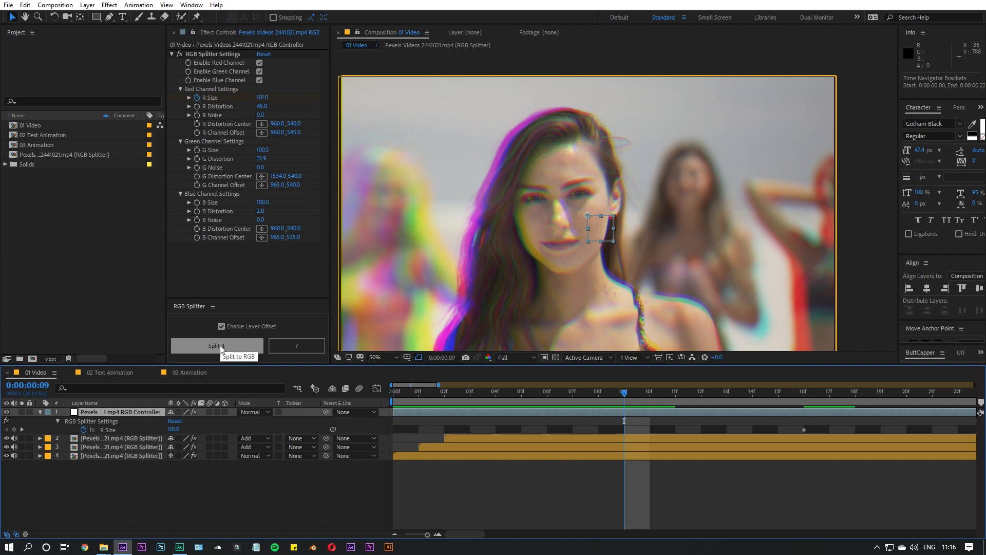
click(420, 447)
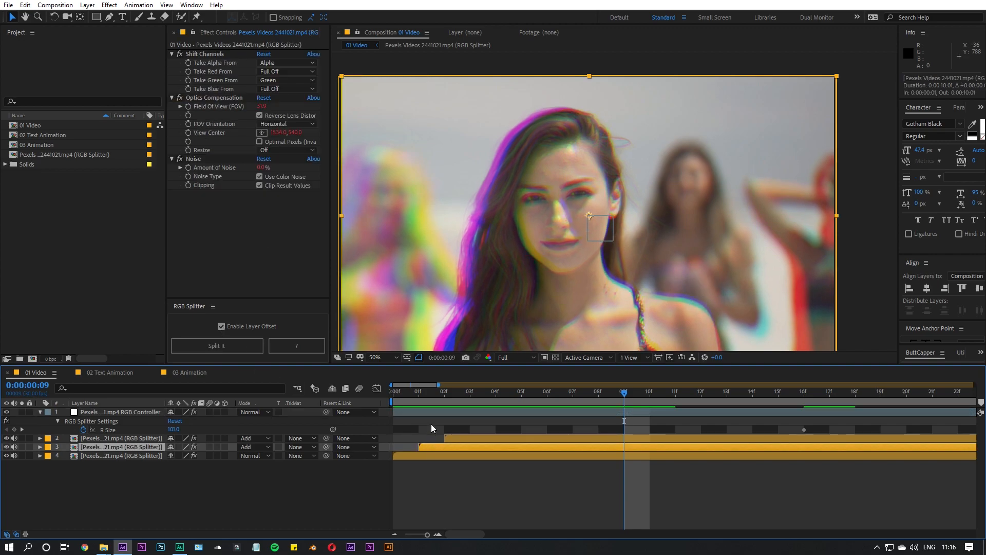
drag(429, 449, 516, 439)
drag(534, 399, 586, 399)
key(Page_Down)
key(ctrl+z)
key(ctrl+z)
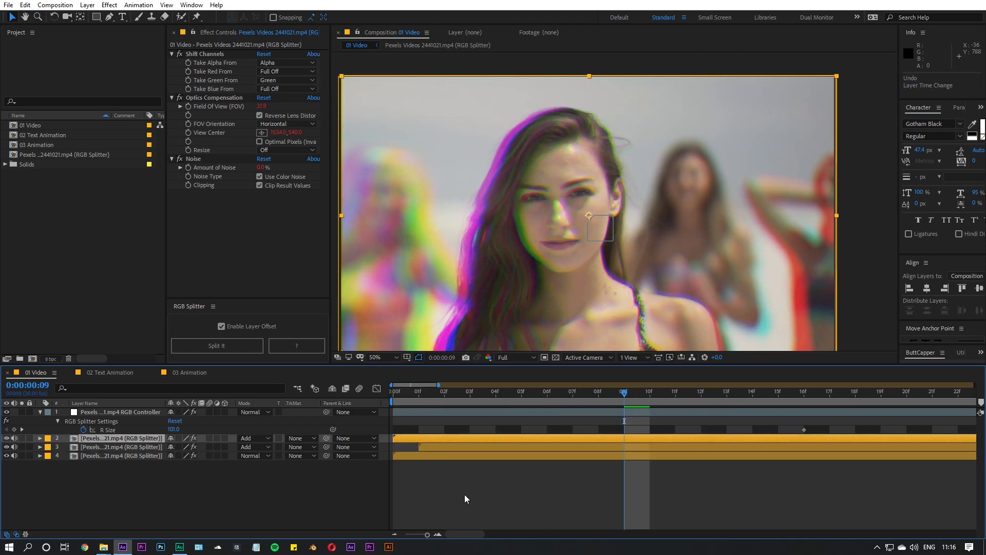
key(ctrl+z)
Open the 02 Text Animation composition and preview the SOME TEXT ANIMATION layer's animation from the start.
click(107, 359)
click(108, 371)
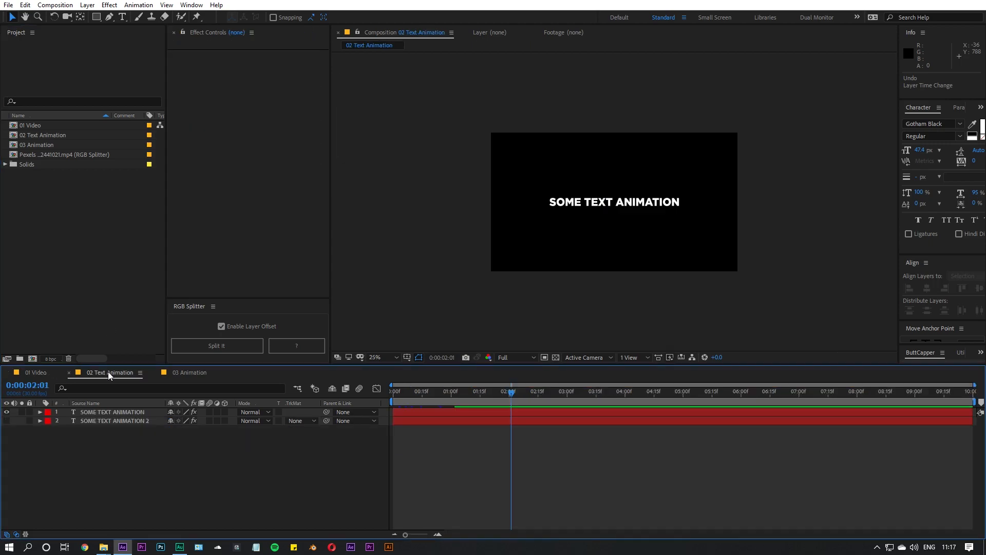
key(period)
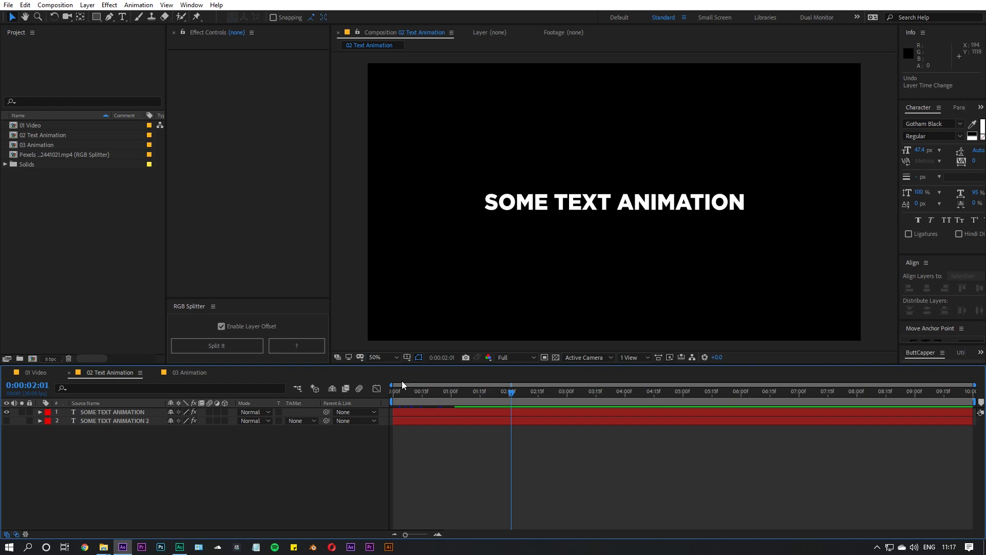
click(128, 411)
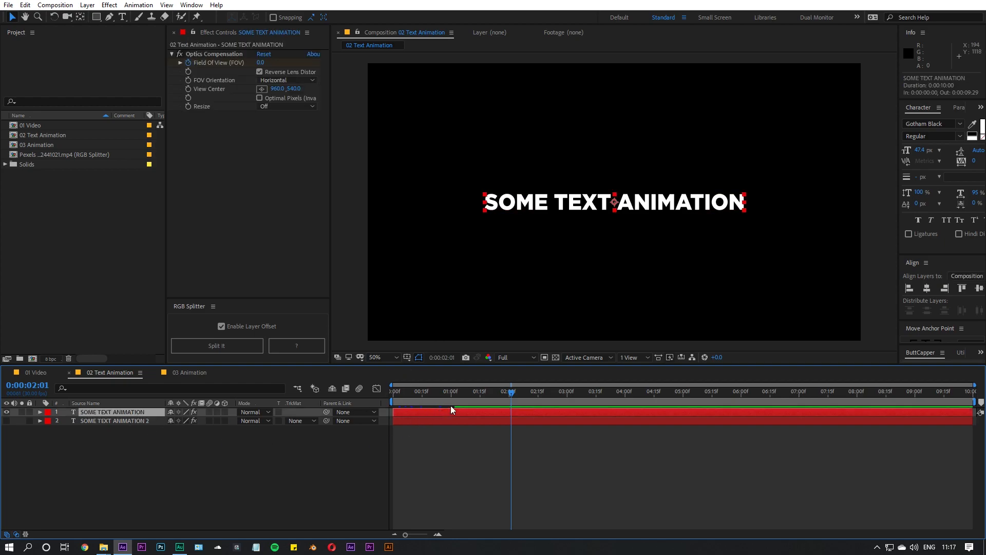
drag(461, 395, 340, 396)
mouse_move(413, 396)
mouse_down()
mouse_move(469, 397)
mouse_move(394, 394)
mouse_up()
click(424, 475)
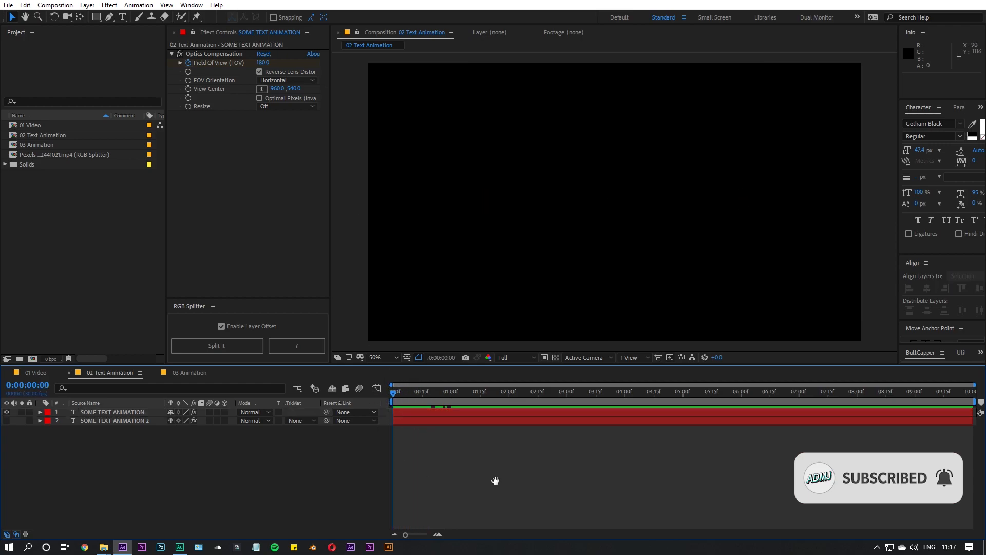
key(space)
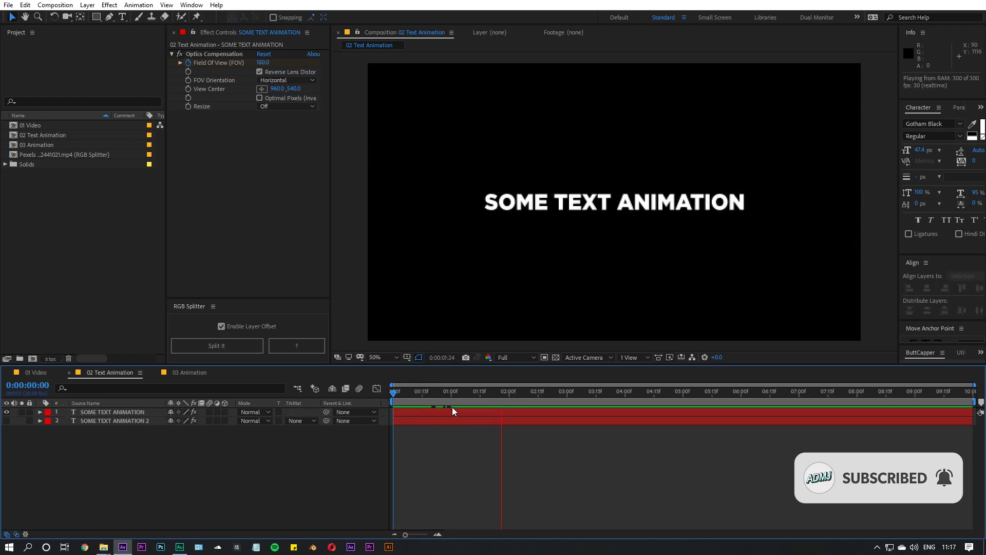
Split the SOME TEXT ANIMATION layer into RGB channels with layer offset enabled, and preview the result from the start.
click(440, 397)
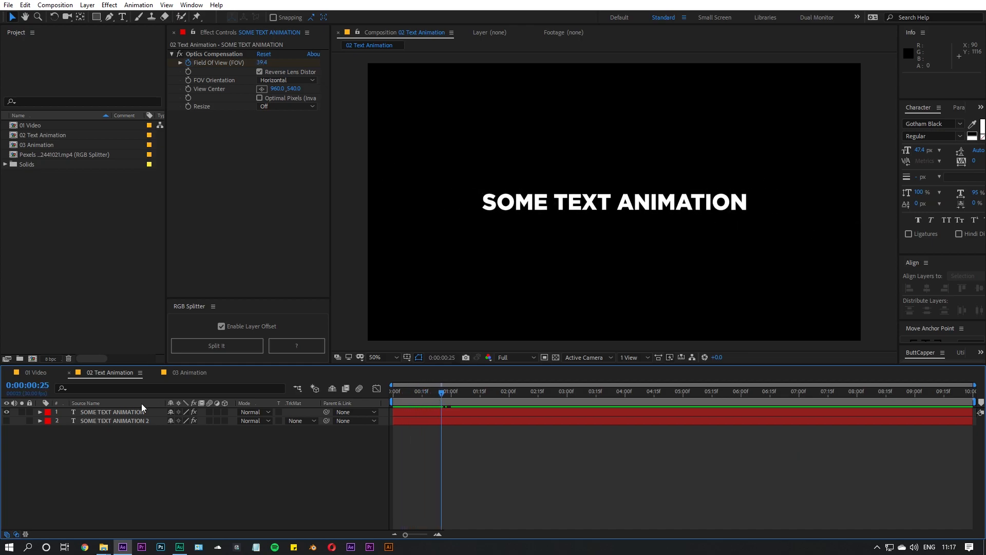
click(113, 412)
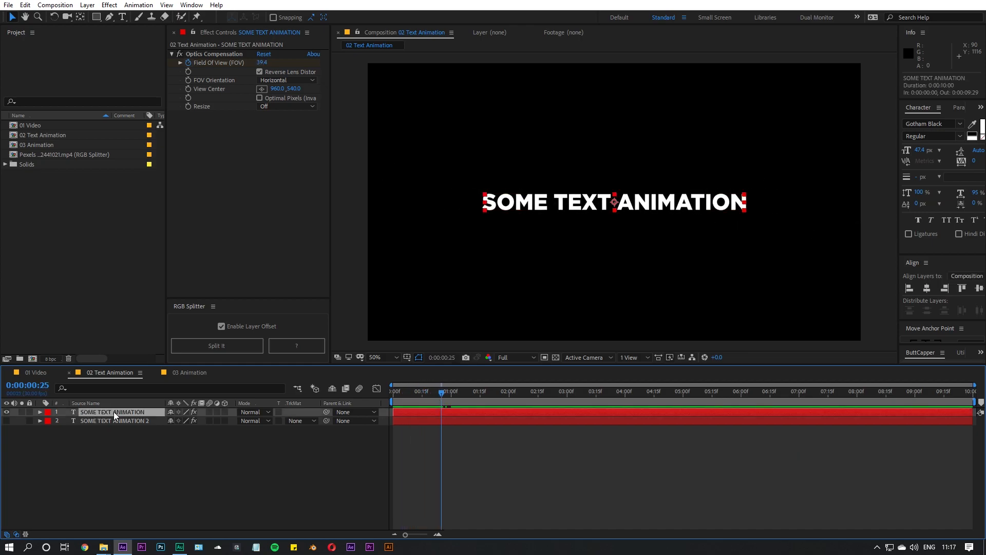
click(214, 346)
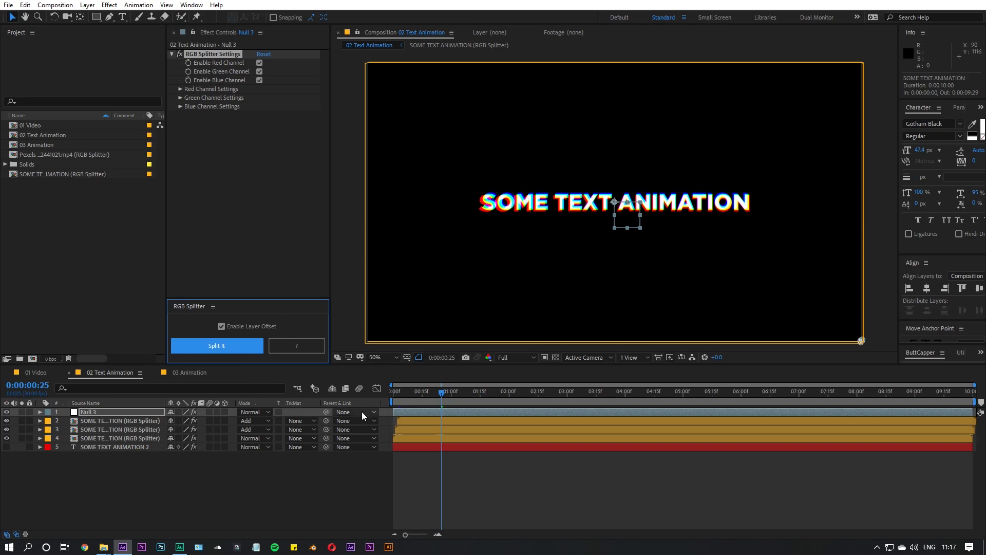
click(444, 397)
key(space)
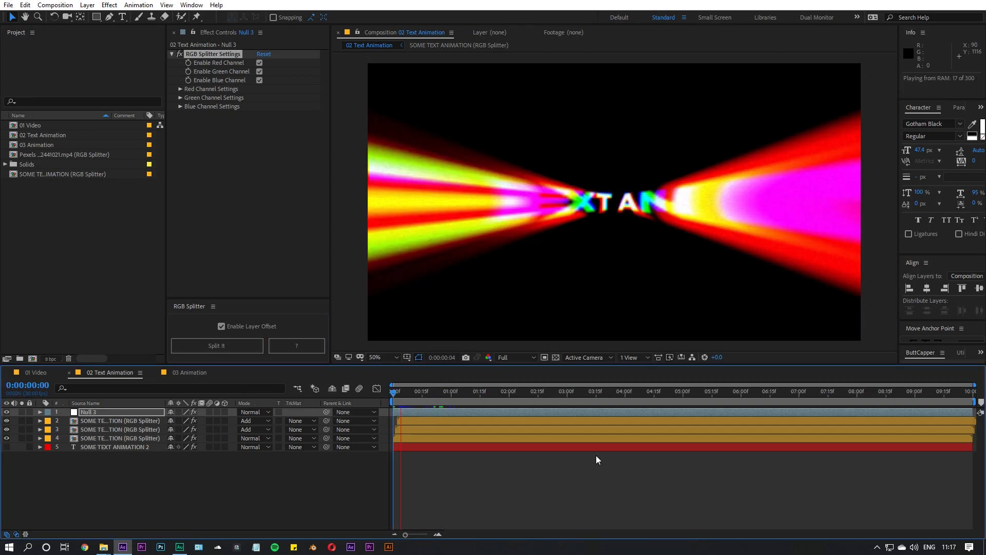
Scrub through the split text animation and examine Null 3's red, green and blue channel settings.
drag(459, 395, 405, 399)
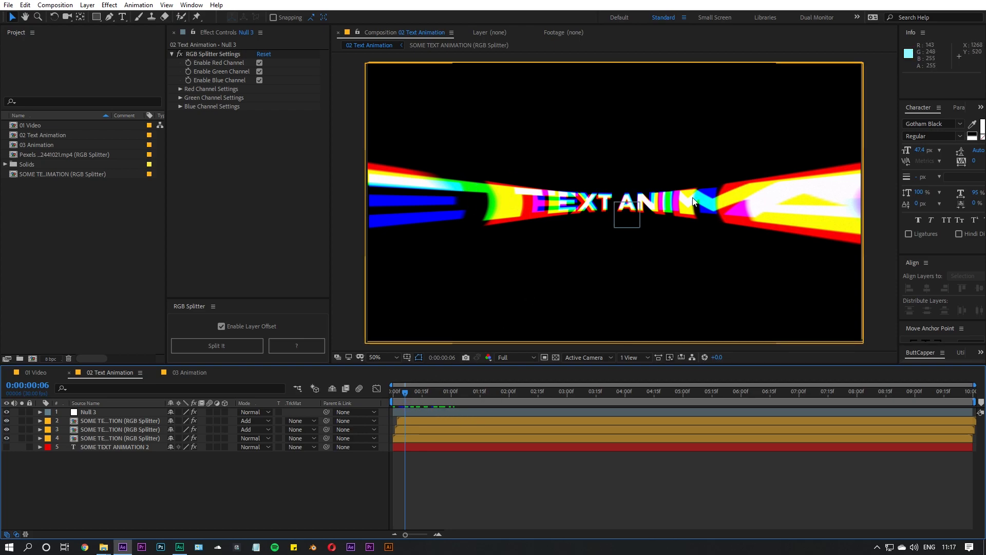
drag(411, 391, 465, 400)
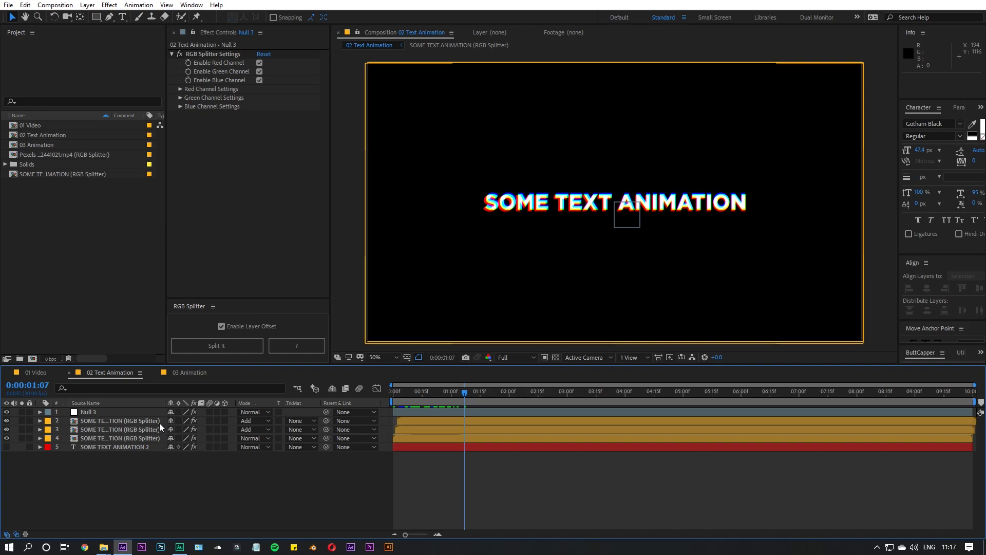
click(128, 411)
click(178, 90)
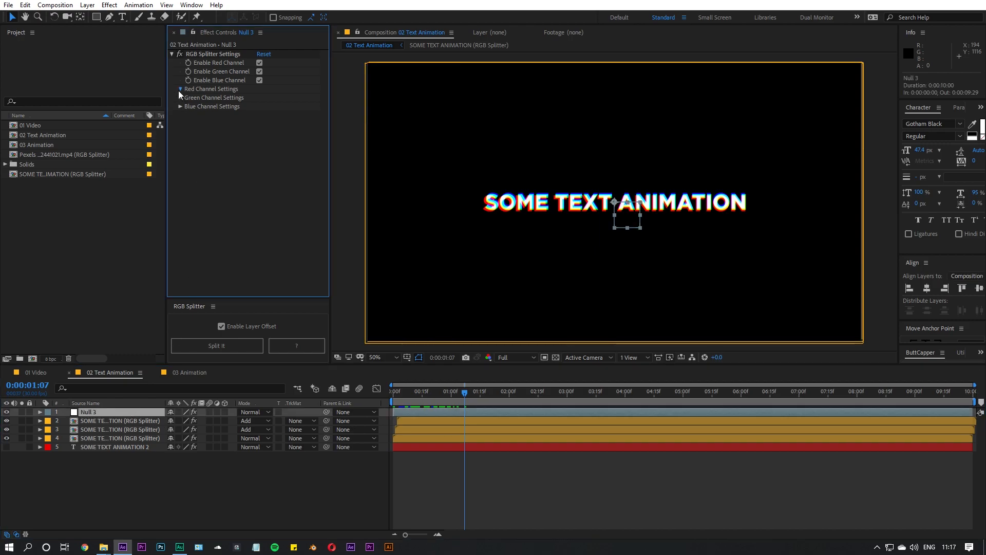
click(180, 142)
click(180, 193)
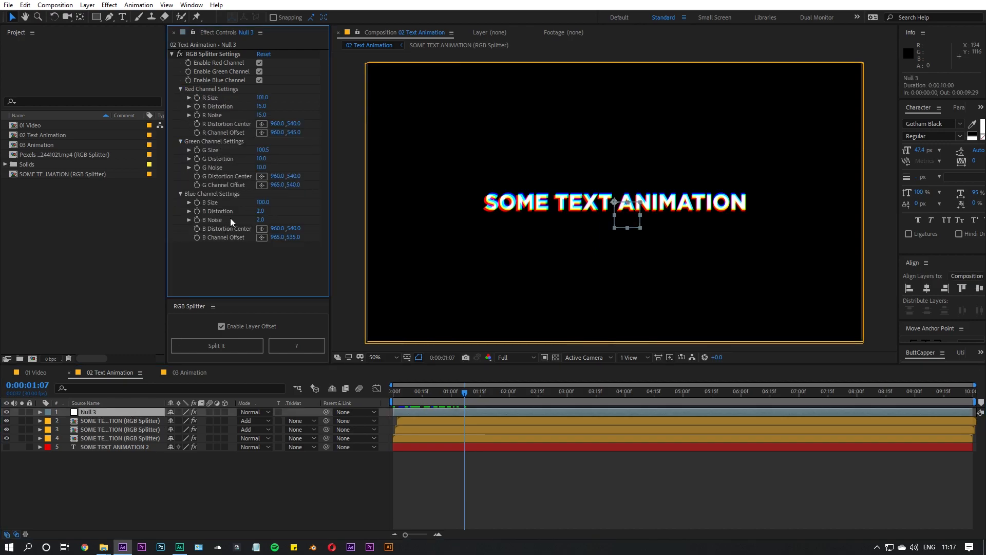
Undo the split, split the SOME TEXT ANIMATION layer again with layer offset disabled, and inspect the result up close.
key(ctrl+z)
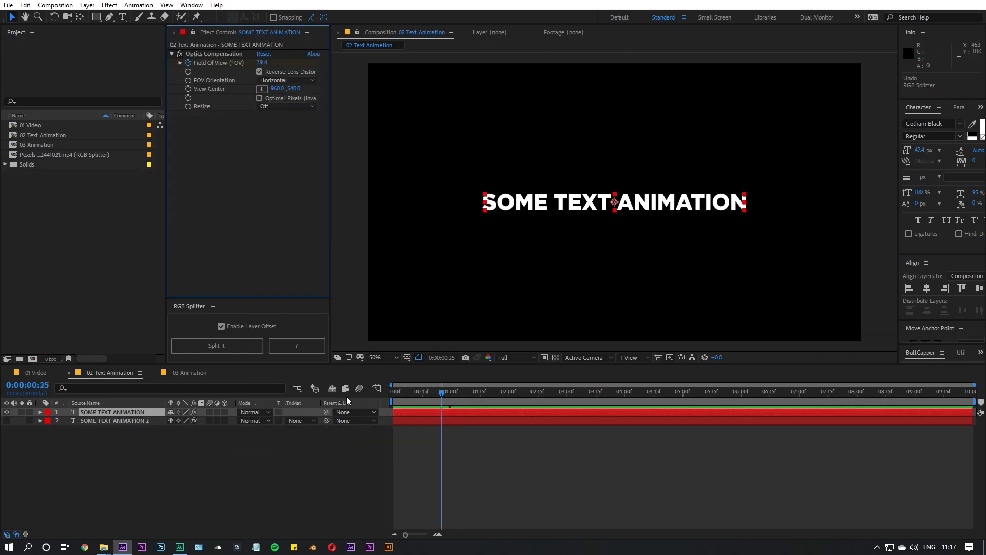
click(221, 327)
click(220, 344)
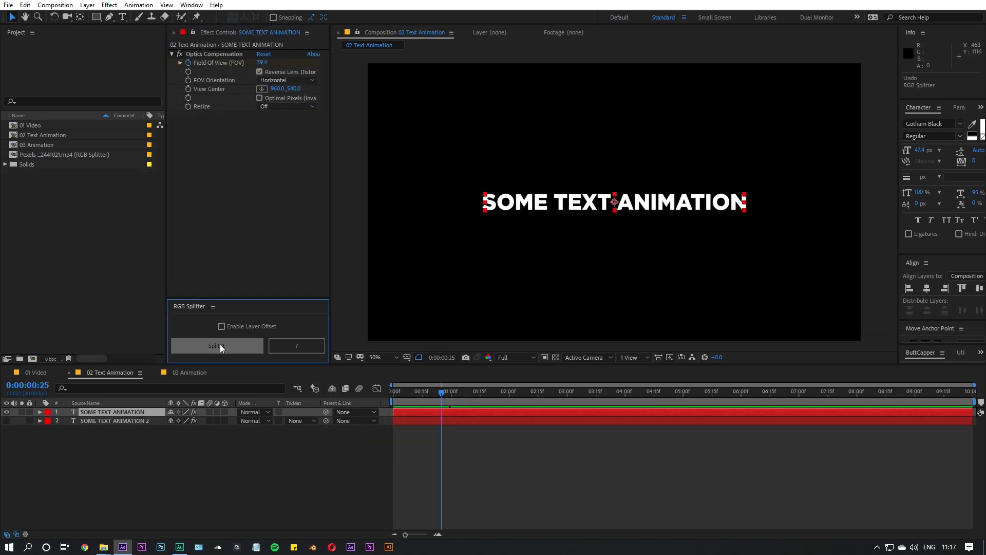
key(space)
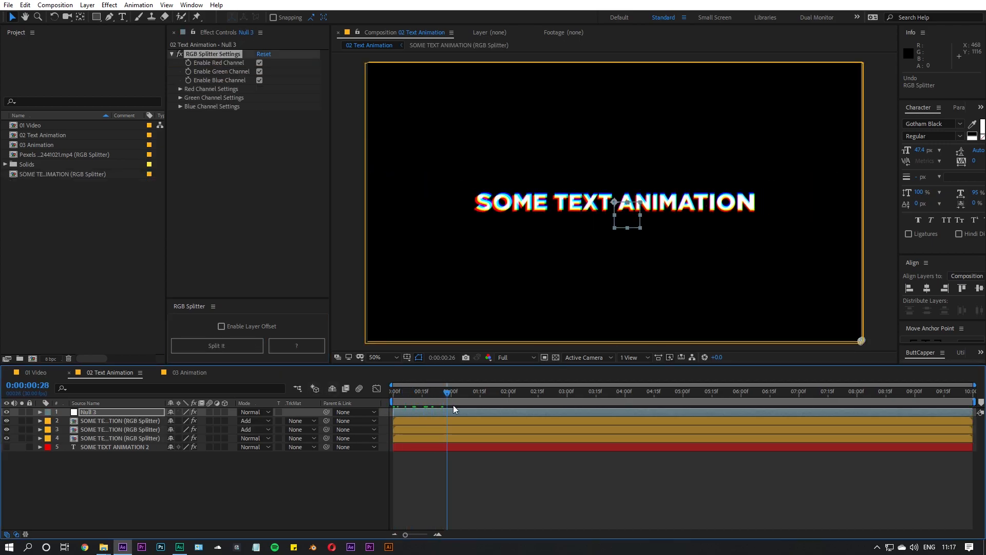
key(space)
drag(405, 534, 409, 535)
click(476, 495)
scroll(614, 203, up, 4)
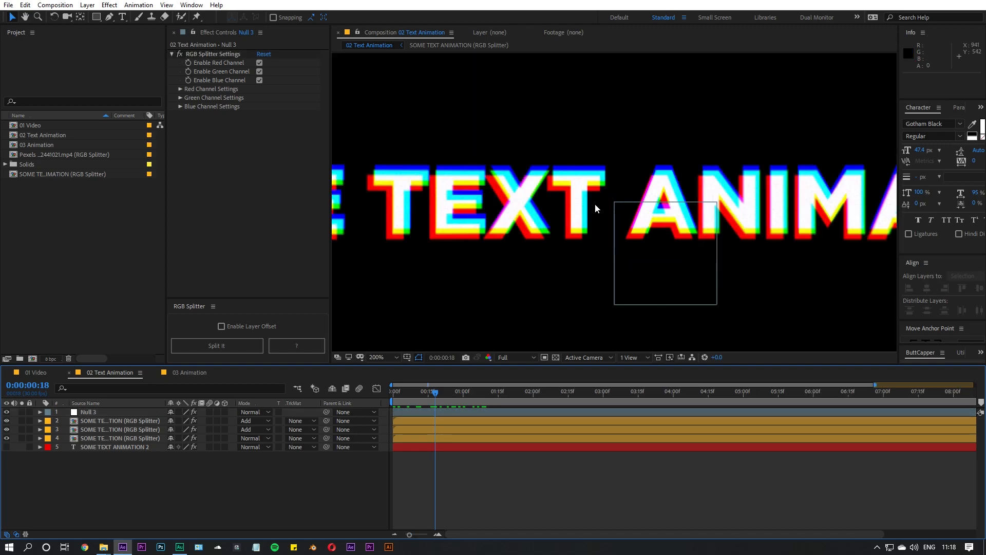
Try shifting Null 3's R Channel Offset horizontally to 966 and undo the change.
click(120, 412)
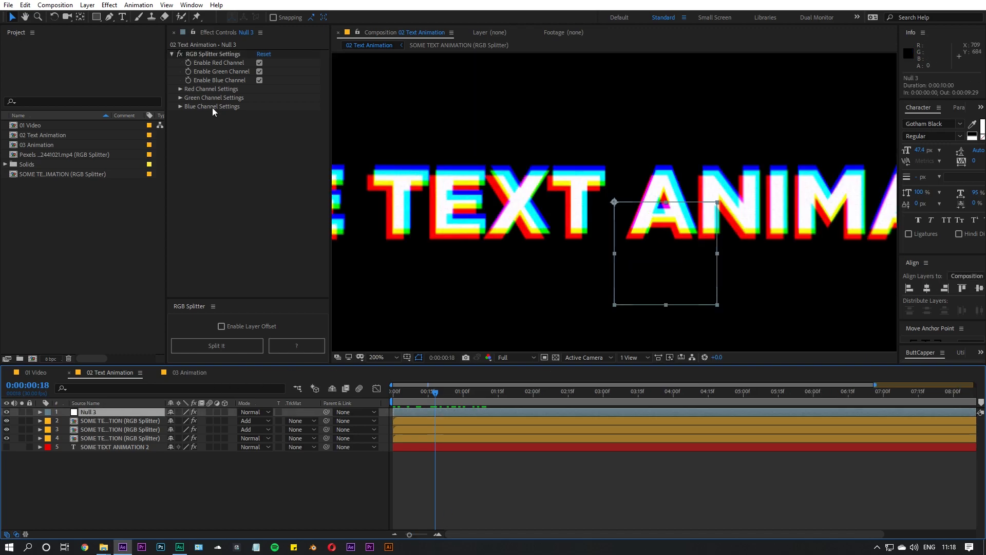
click(180, 89)
drag(284, 133, 291, 134)
scroll(581, 194, down, 2)
scroll(566, 234, up, 1)
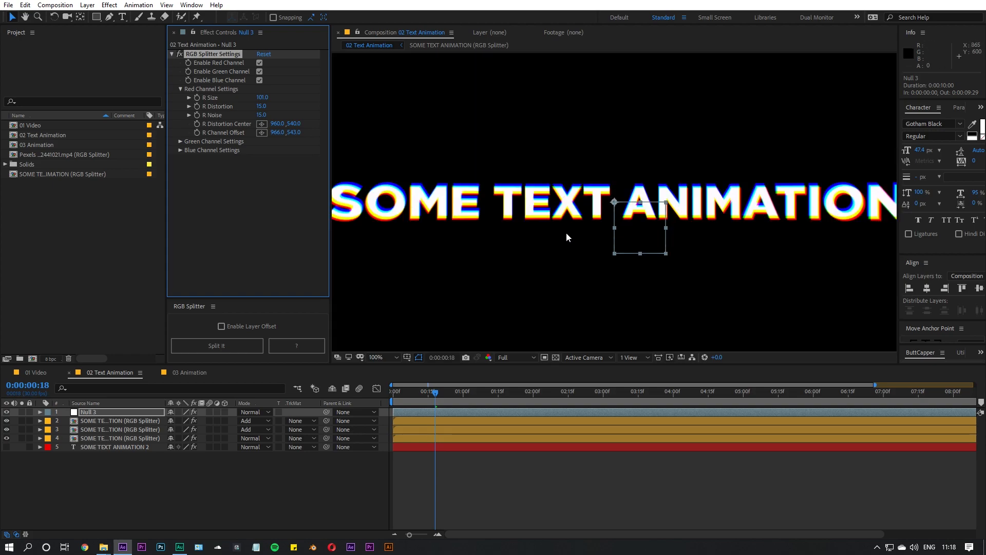
key(ctrl+z)
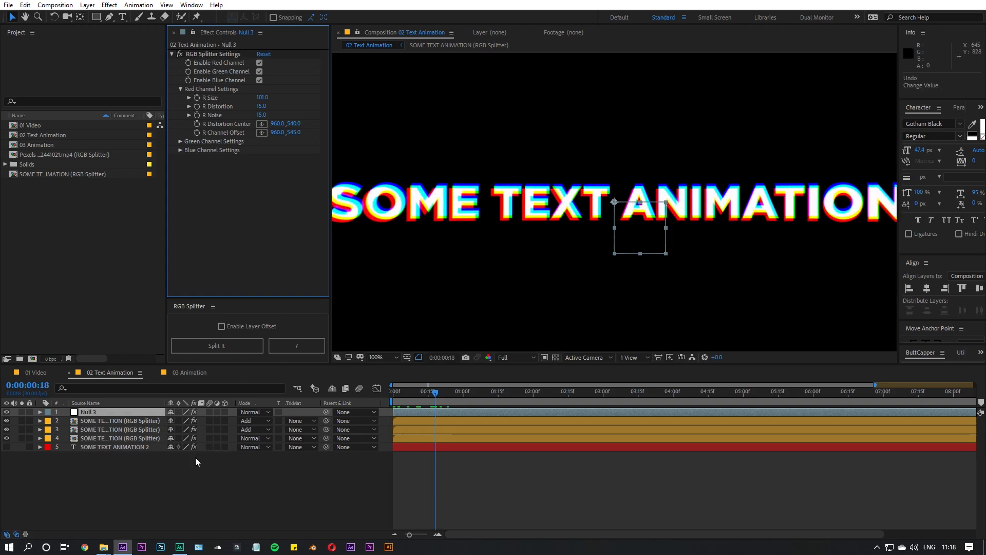
Undo the text layer's RGB split, hide SOME TEXT ANIMATION and show SOME TEXT ANIMATION 2.
click(6, 431)
click(6, 421)
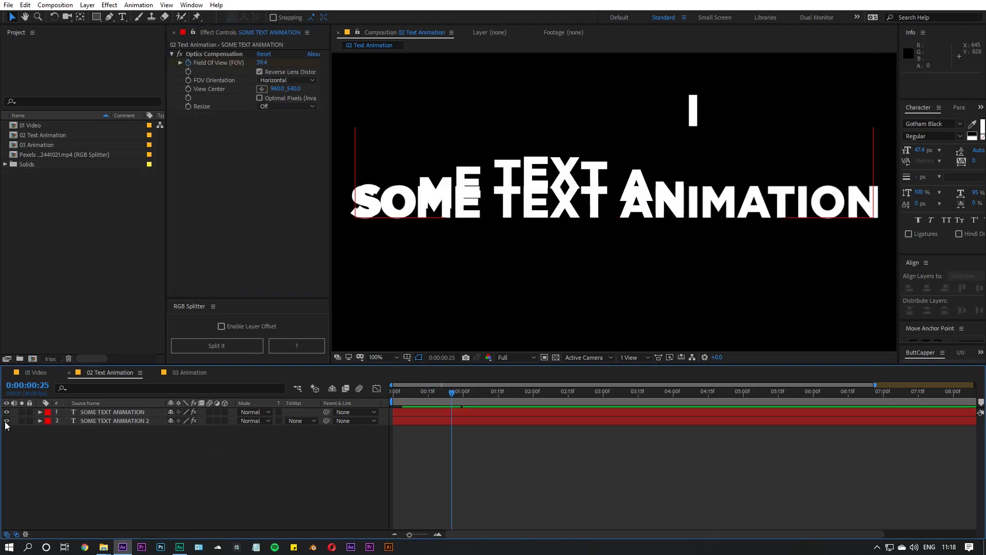
scroll(580, 240, down, 2)
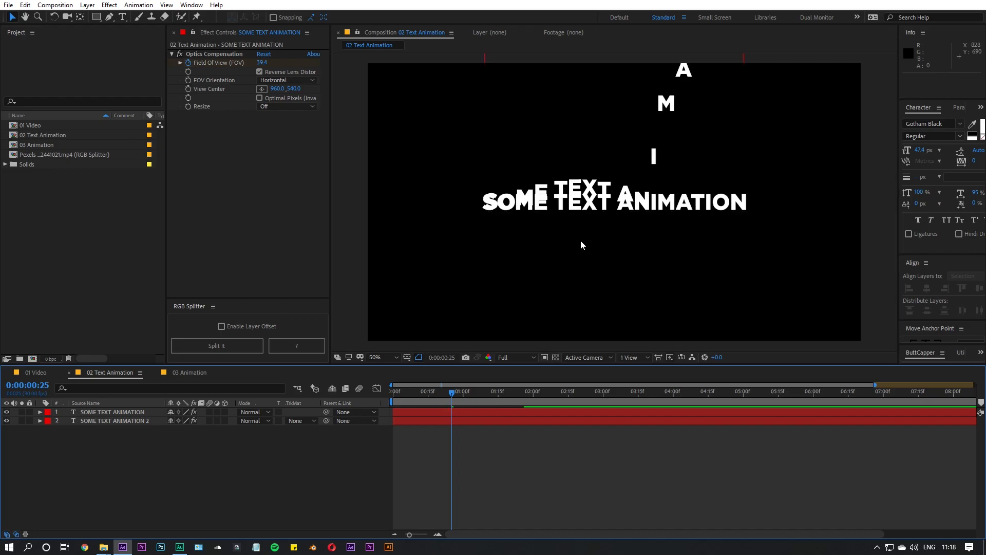
click(6, 412)
Split the SOME TEXT ANIMATION 2 layer into RGB channels with layer offset enabled, and preview it from the start.
click(84, 421)
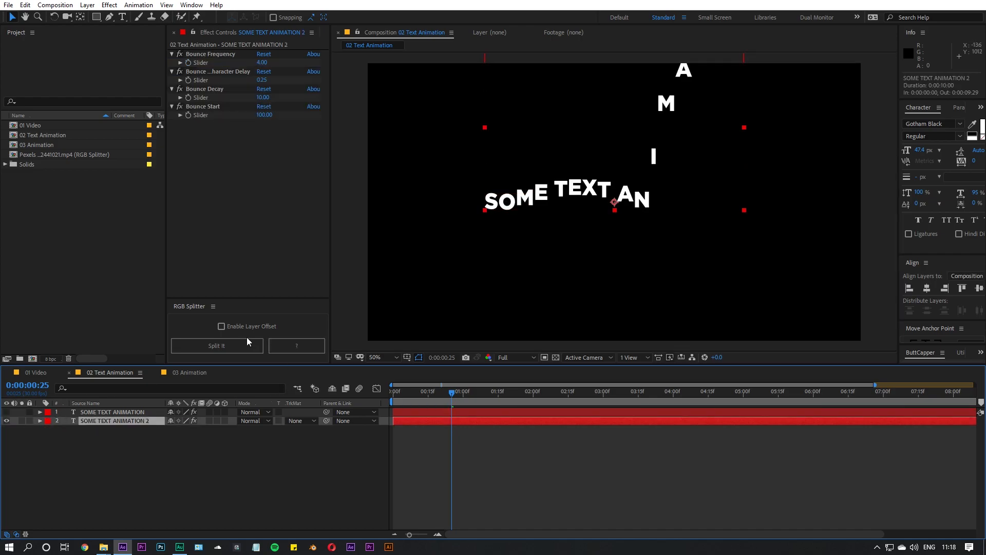
click(224, 326)
click(220, 344)
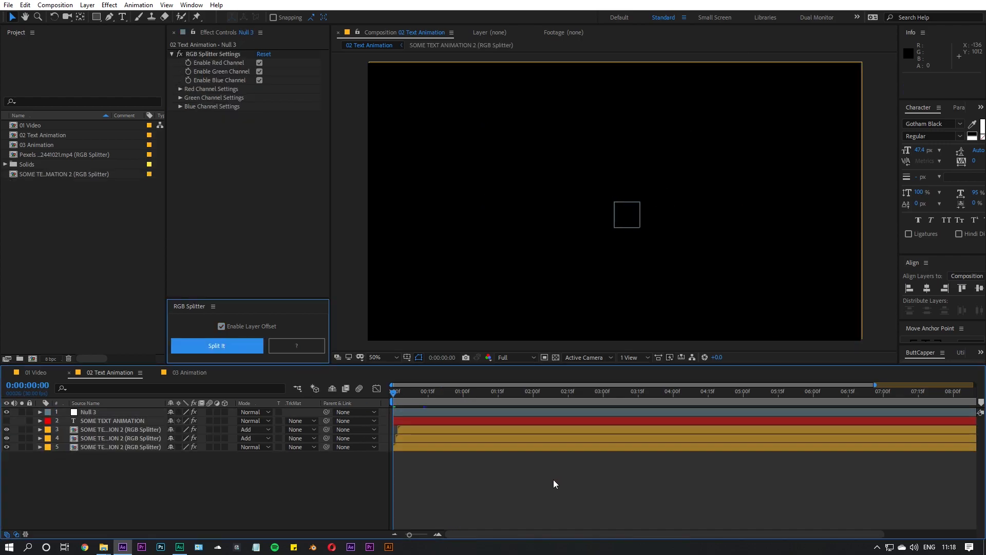
key(space)
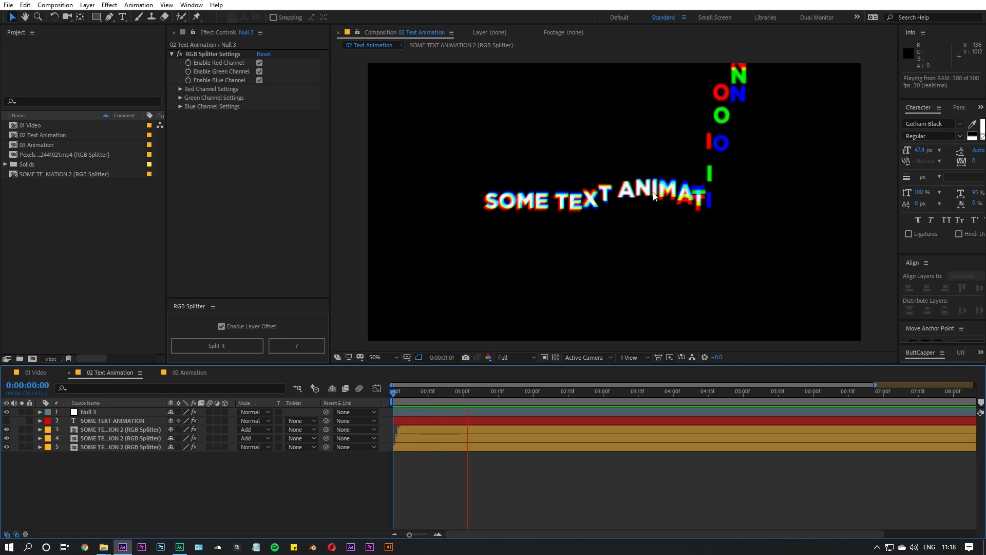
Undo the SOME TEXT ANIMATION 2 split and preview the original bouncing text animation.
key(ctrl+z)
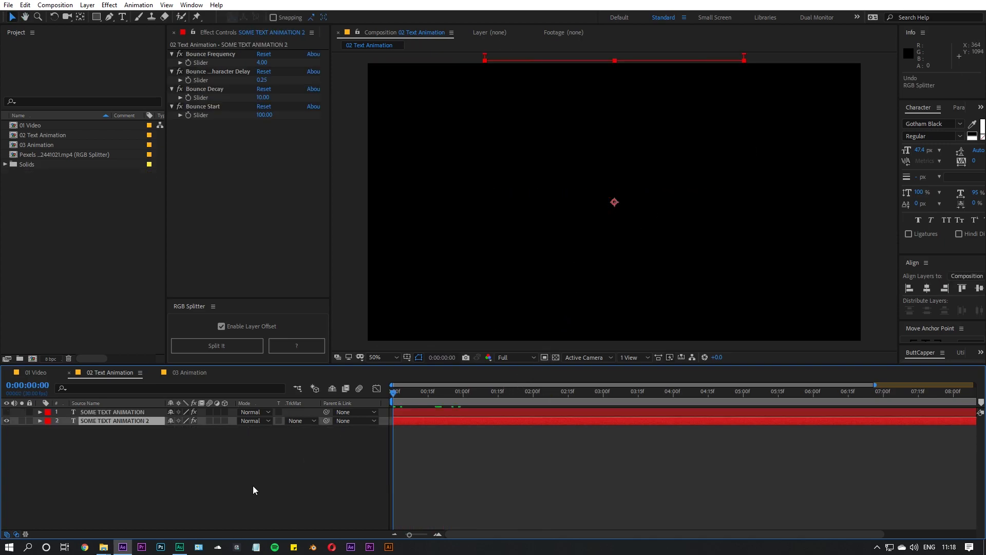
key(space)
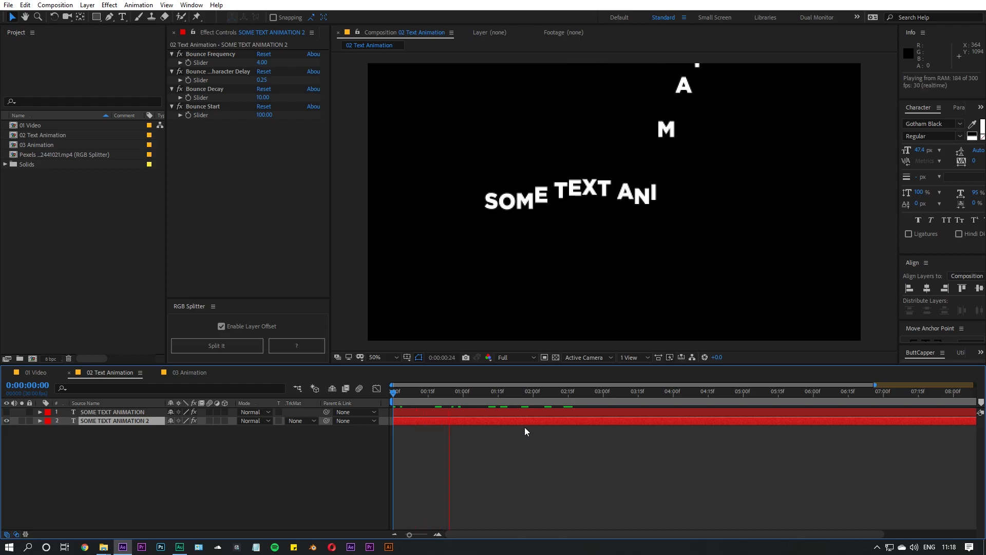
drag(419, 395, 536, 441)
click(303, 452)
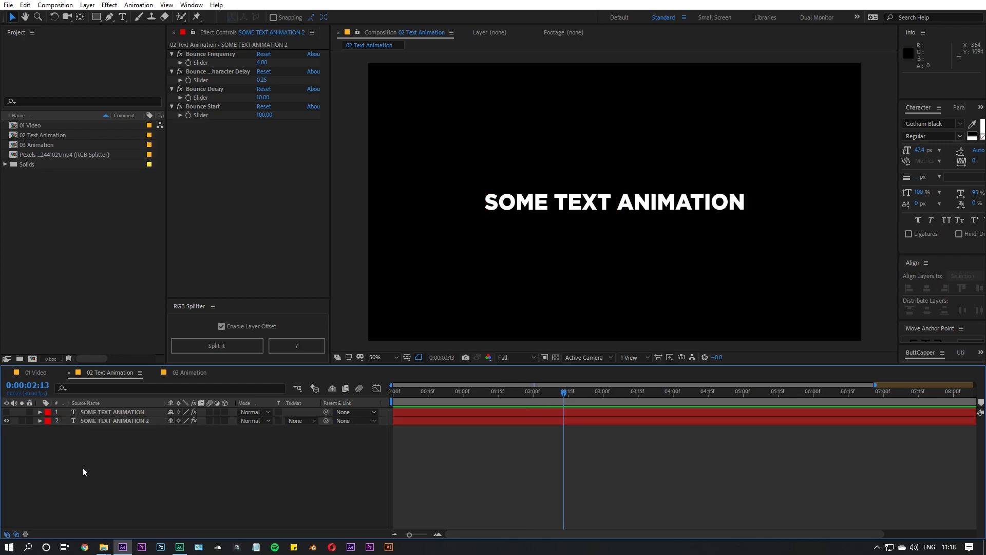
Open the 03 Animation composition and scrub through its shape animation.
click(191, 371)
drag(469, 394, 600, 391)
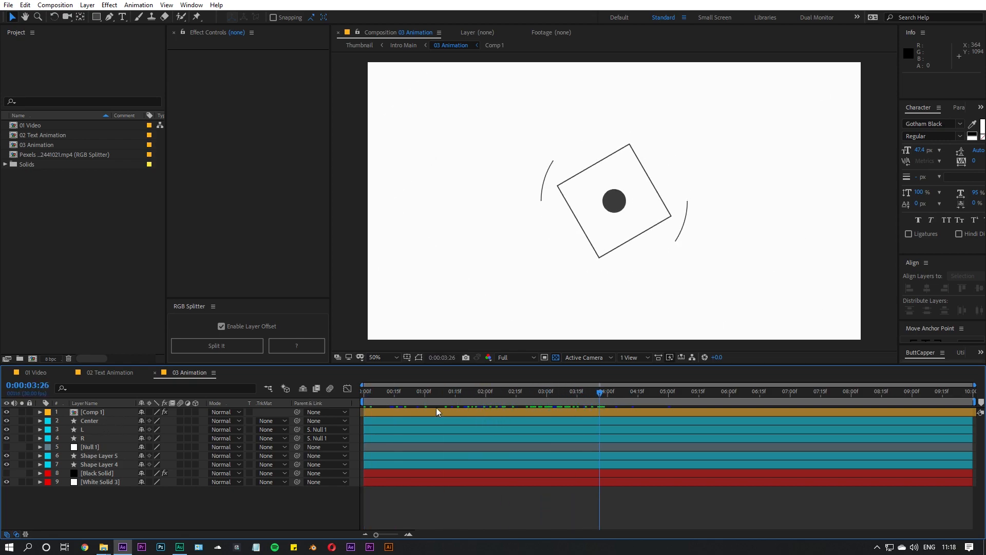
click(91, 458)
drag(473, 402, 392, 397)
Split only the Comp 1 layer into RGB channels and inspect the YOUR NAME text at 0:00:05:22.
click(97, 421)
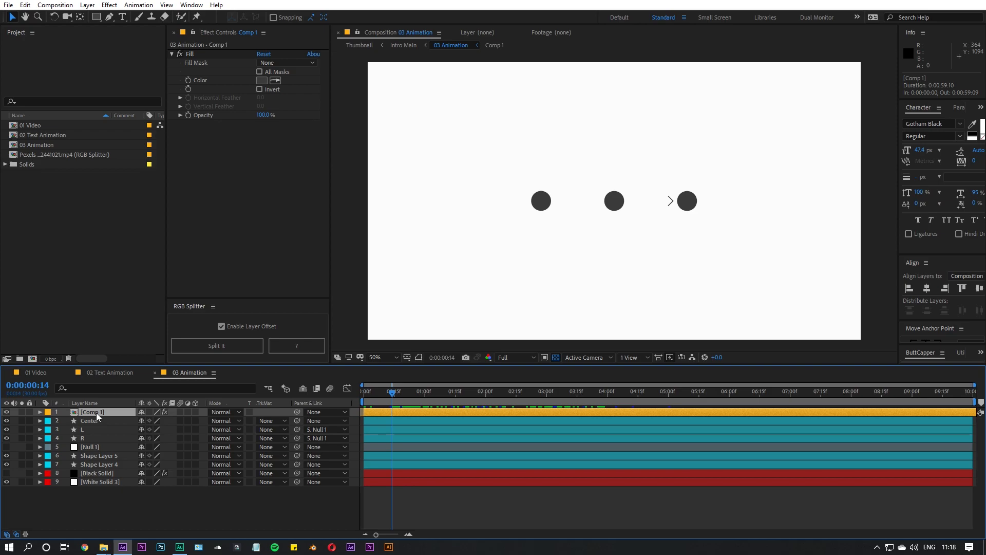
click(204, 345)
drag(445, 402, 714, 404)
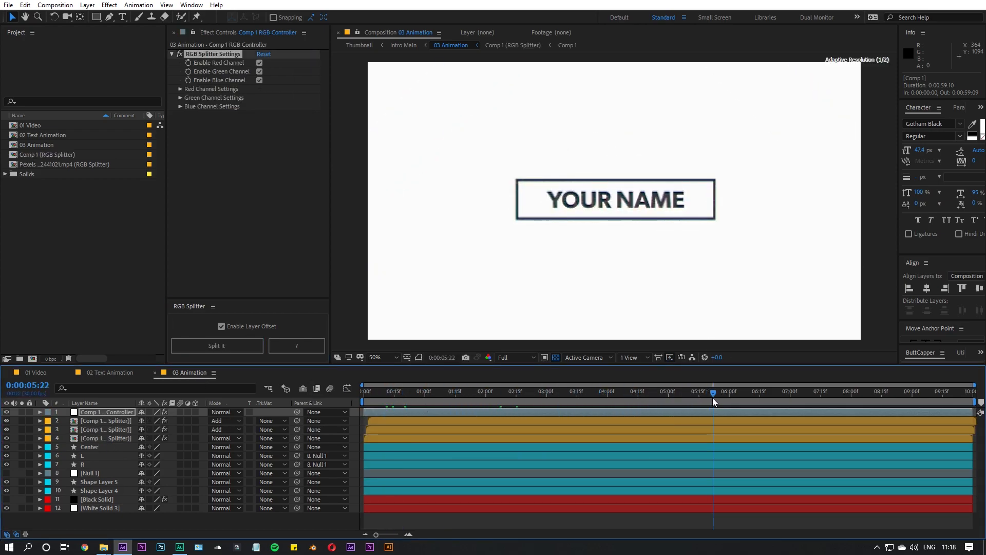
scroll(539, 198, up, 4)
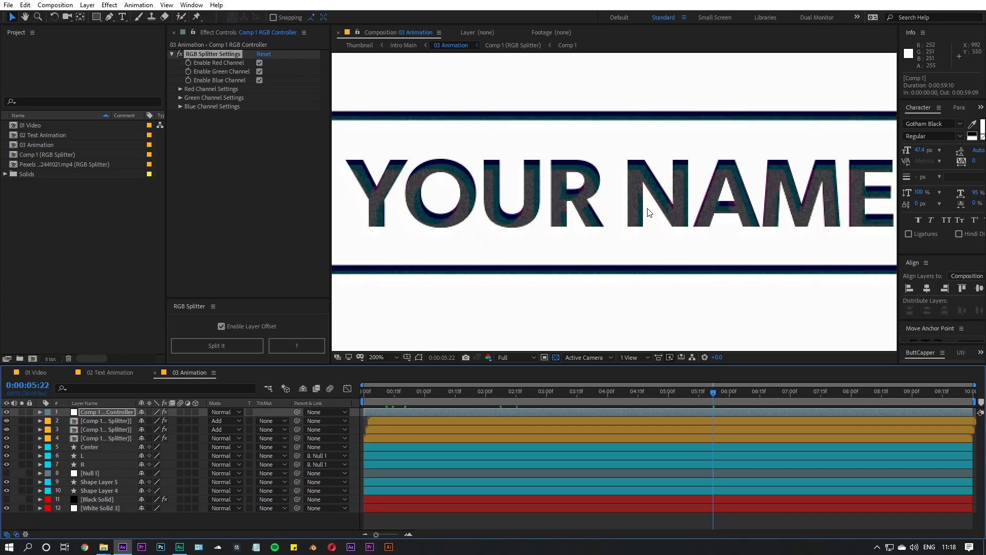
Undo the Comp 1 split and split all layers of 03 Animation together with layer offset enabled.
key(ctrl+z)
drag(84, 404, 84, 404)
click(219, 345)
scroll(610, 223, down, 1)
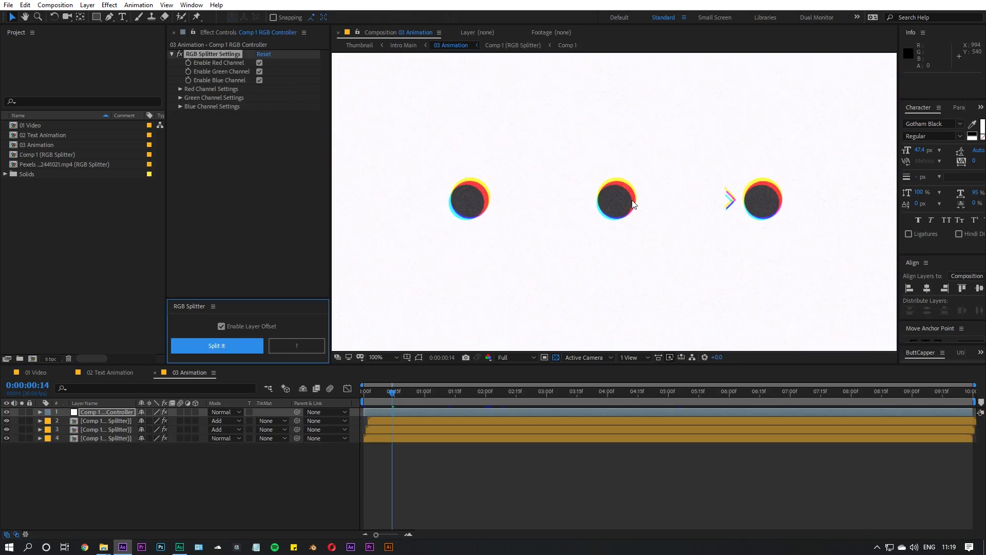
Preview the split 03 Animation composition from the start and inspect the frame at 0:00:01:15.
drag(397, 395, 318, 397)
scroll(594, 178, down, 1)
key(space)
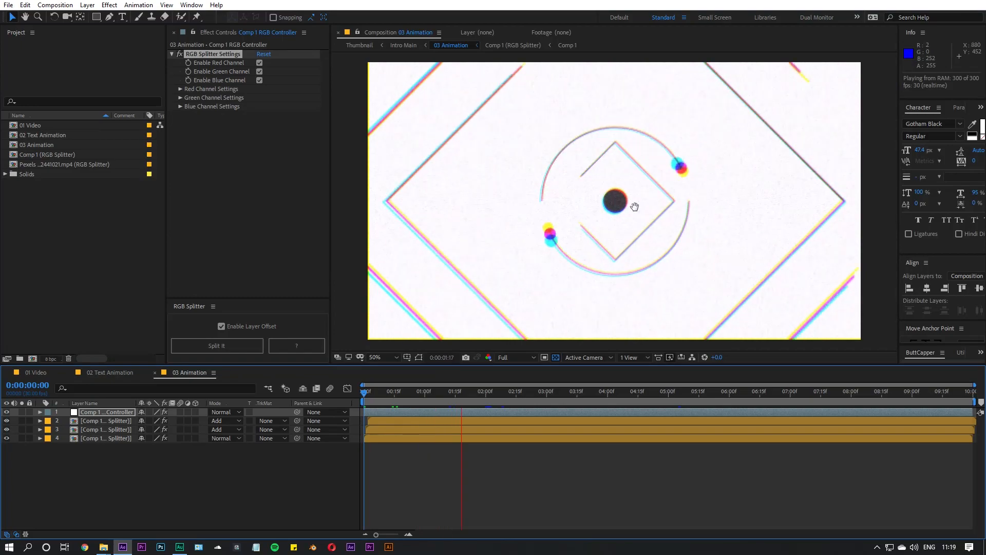
key(space)
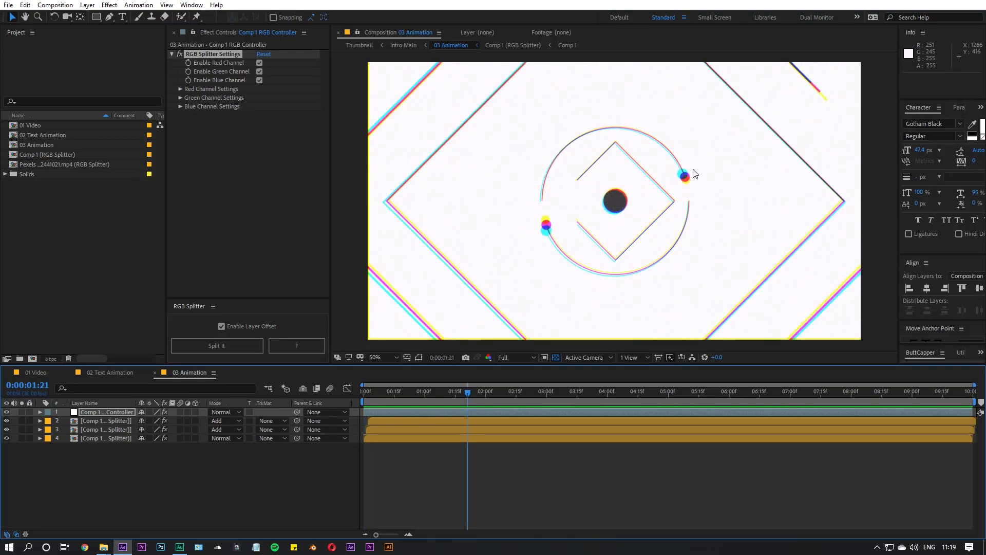
click(455, 393)
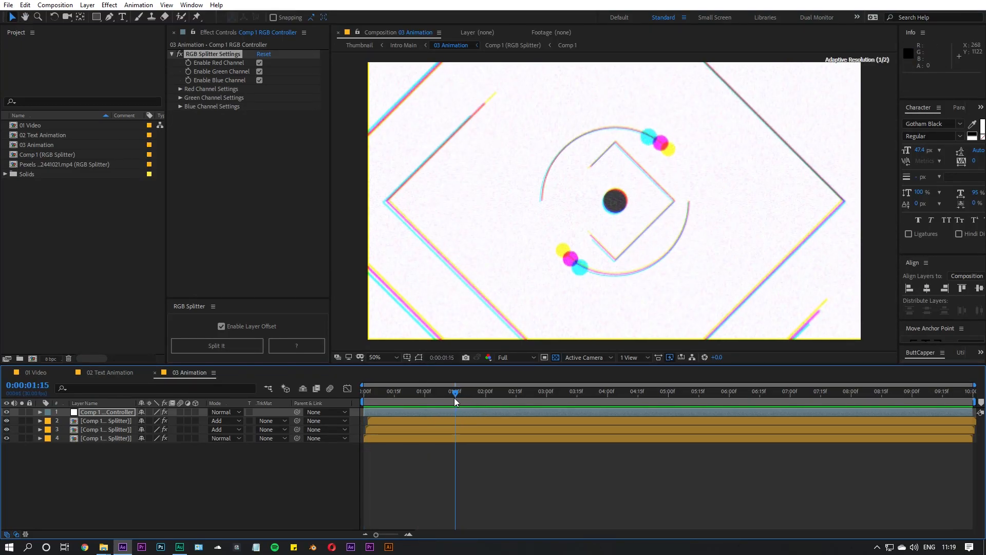
Set the Comp 1 RGB Controller's R Distortion to 38.4 and G Distortion to 22.5.
click(223, 226)
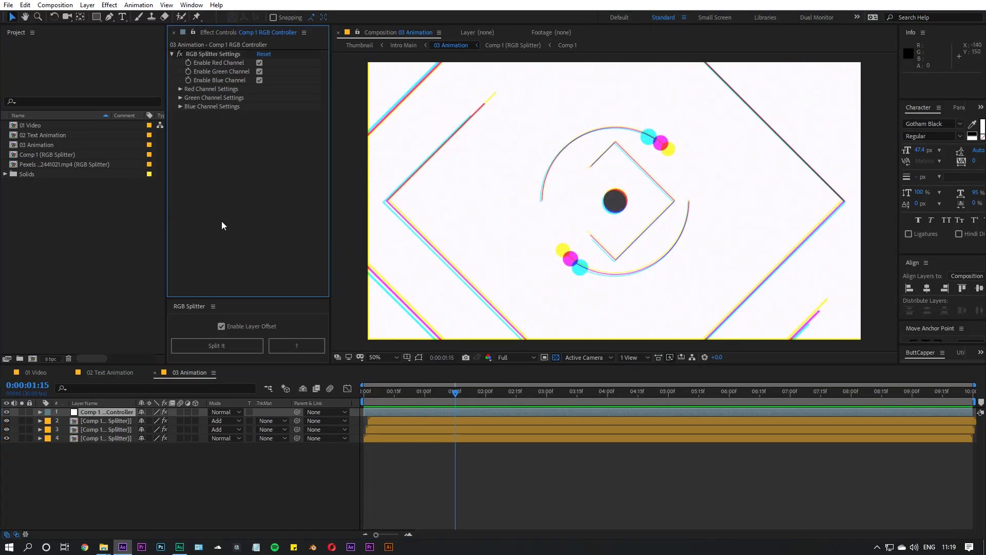
click(181, 89)
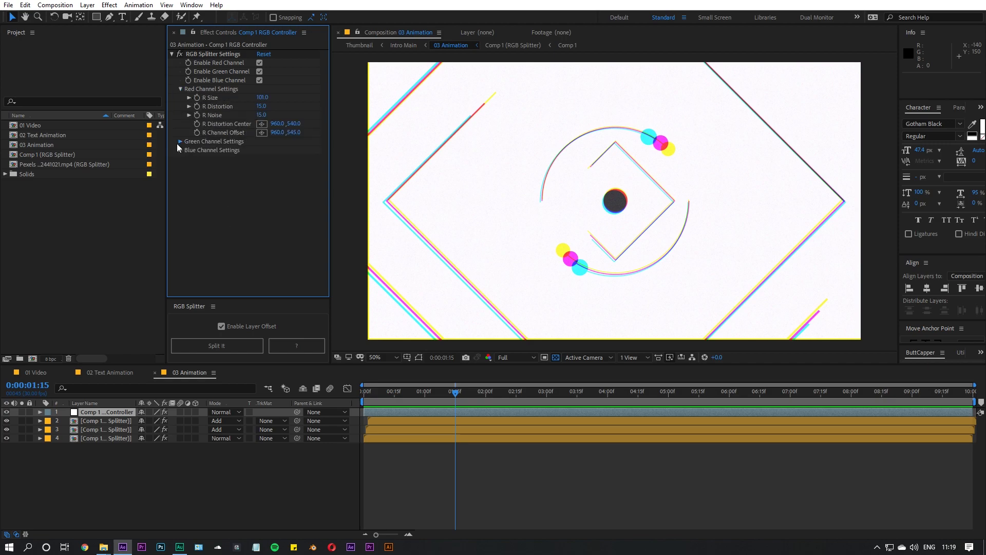
click(181, 141)
click(181, 193)
drag(262, 106, 360, 110)
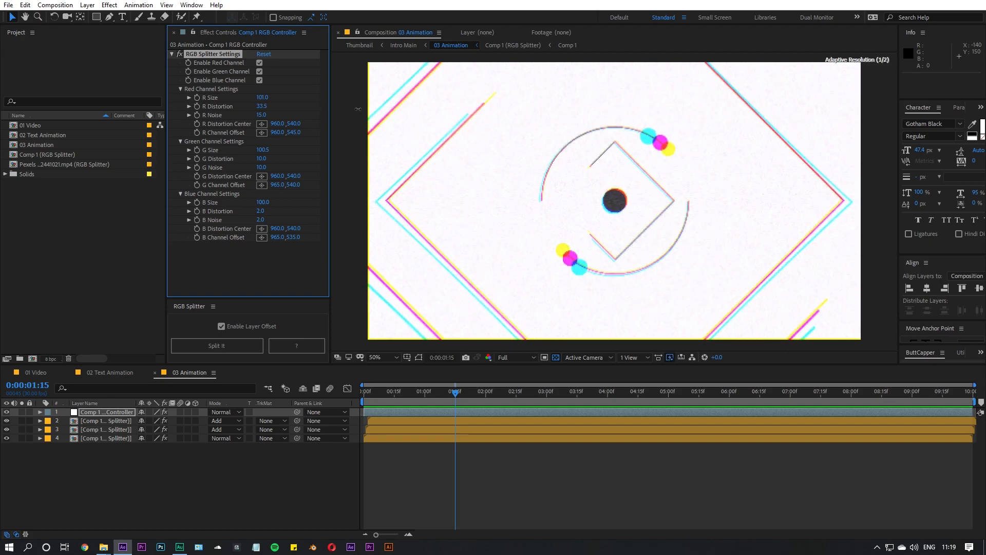
scroll(440, 194, down, 1)
drag(262, 158, 331, 163)
Preview the distorted RGB split animation from the start and examine the YOUR NAME title.
scroll(627, 286, up, 1)
key(space)
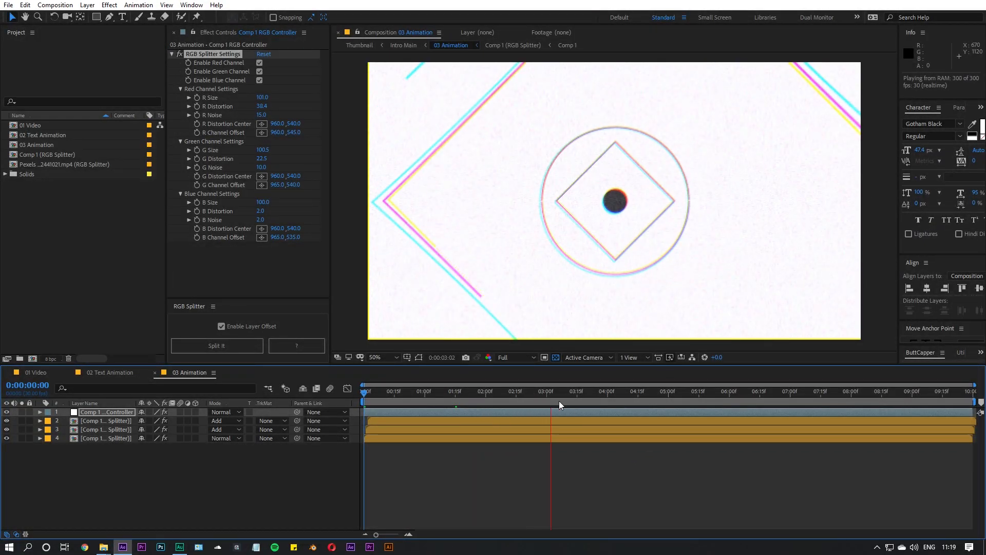
click(667, 511)
scroll(645, 112, up, 1)
scroll(660, 187, down, 1)
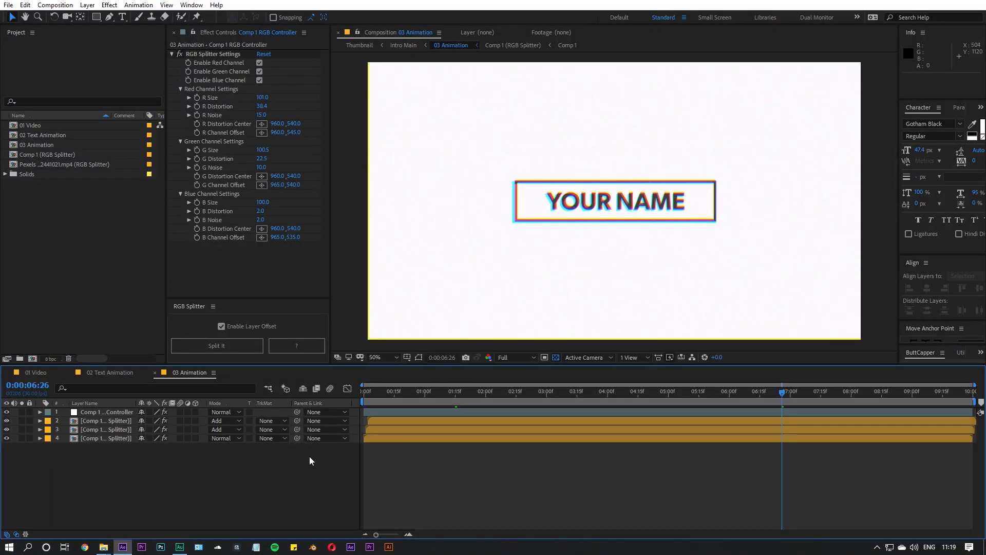
Return to the 01 Video composition and read the RGB Splitter help information.
click(115, 373)
click(36, 373)
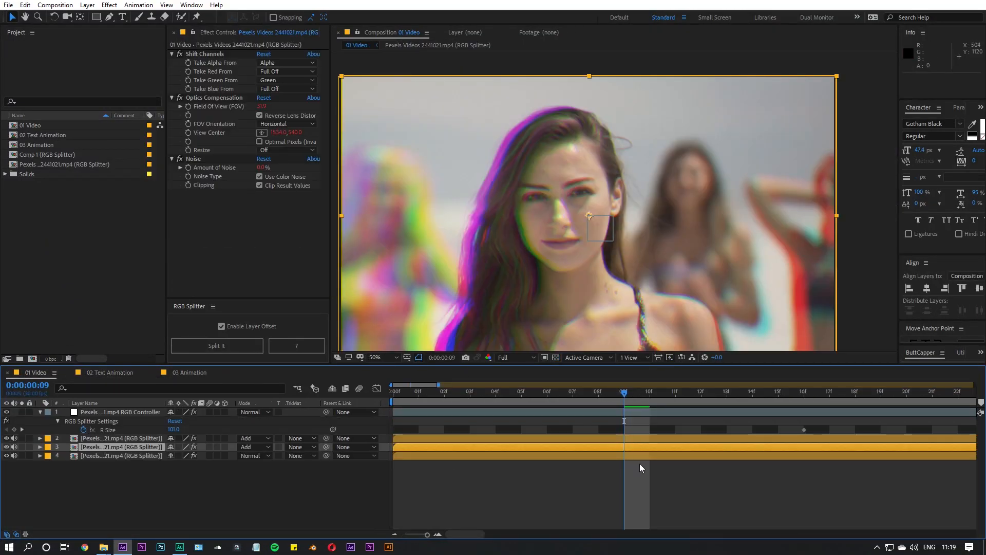
click(291, 347)
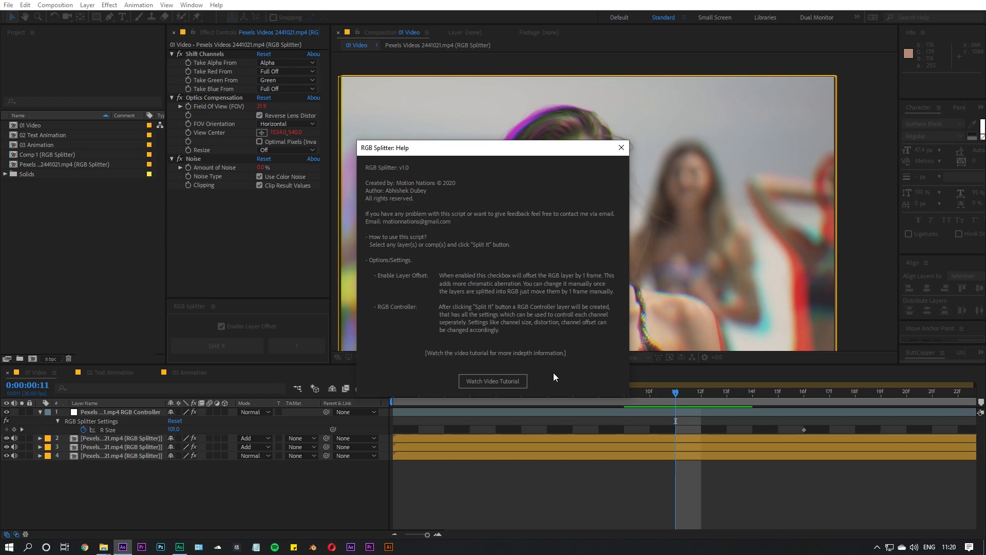
click(622, 148)
Review the YOUR NAME title in 03 Animation at 0:00:05:25 and revisit the 02 Text Animation composition.
click(208, 374)
click(719, 393)
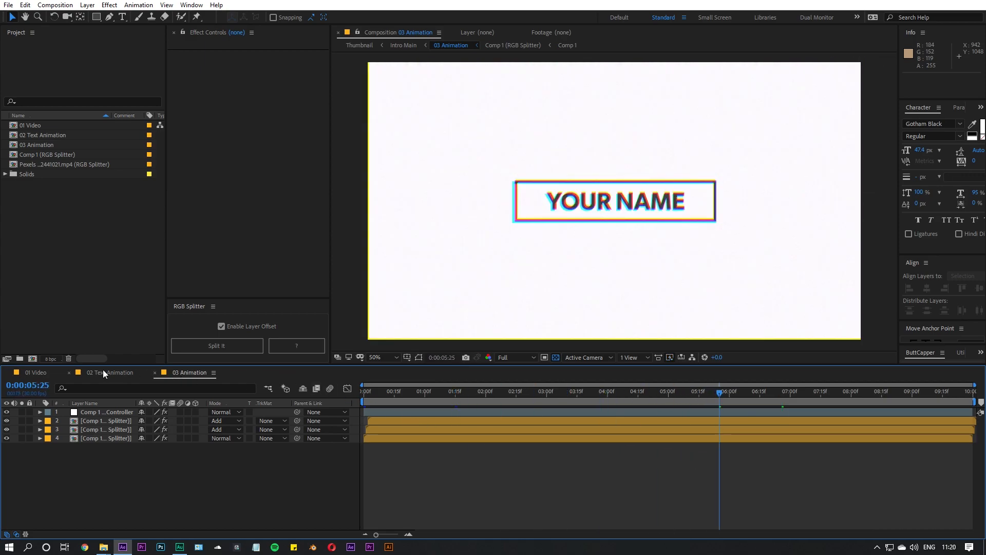
click(102, 372)
Reopen 01 Video, show its full duration in the timeline, and scrub the split video to 0:00:04:26.
click(46, 372)
key(space)
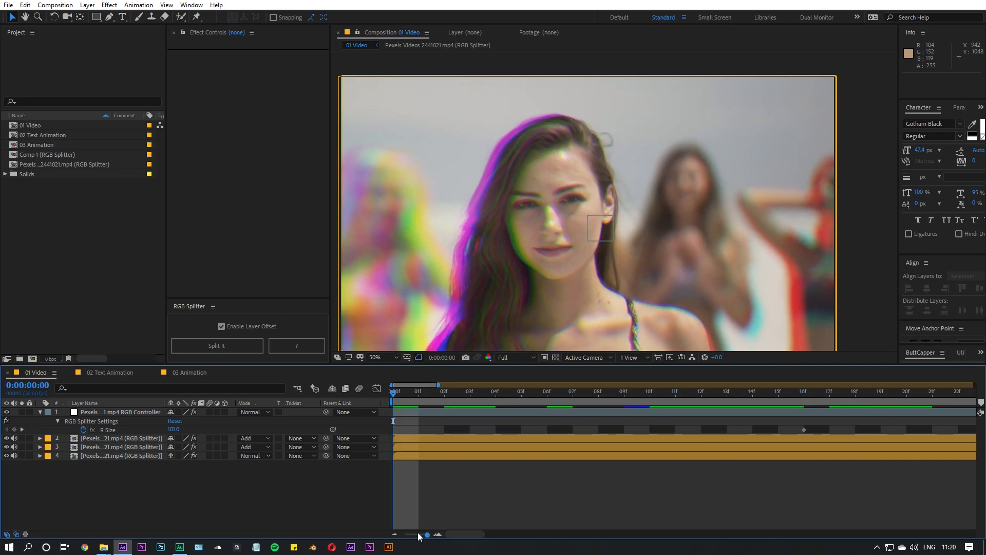
drag(423, 537, 398, 538)
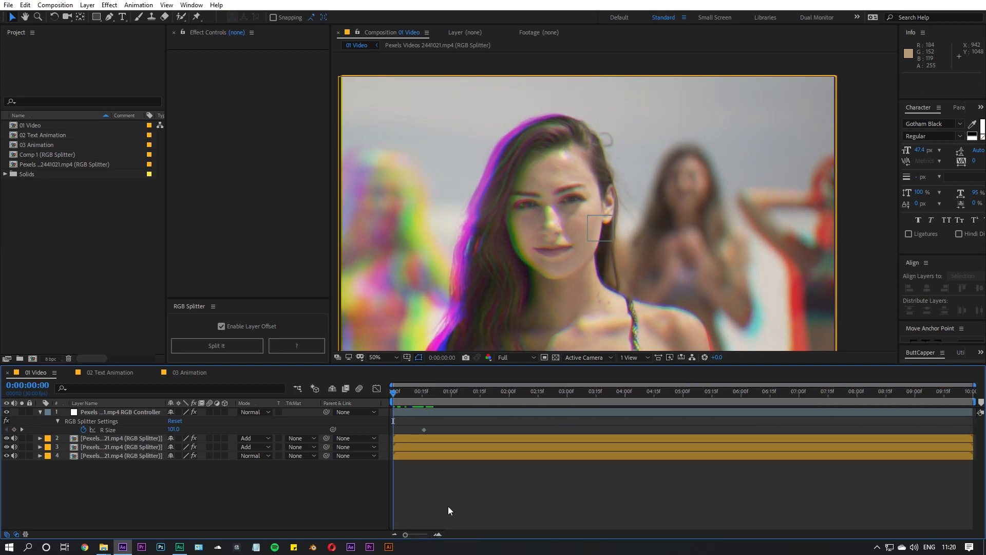
drag(428, 406, 676, 408)
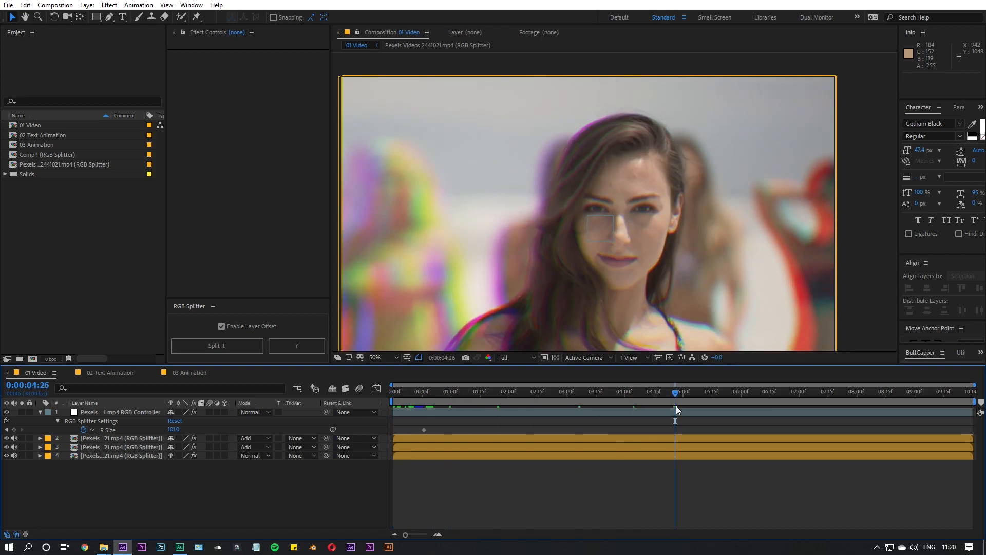